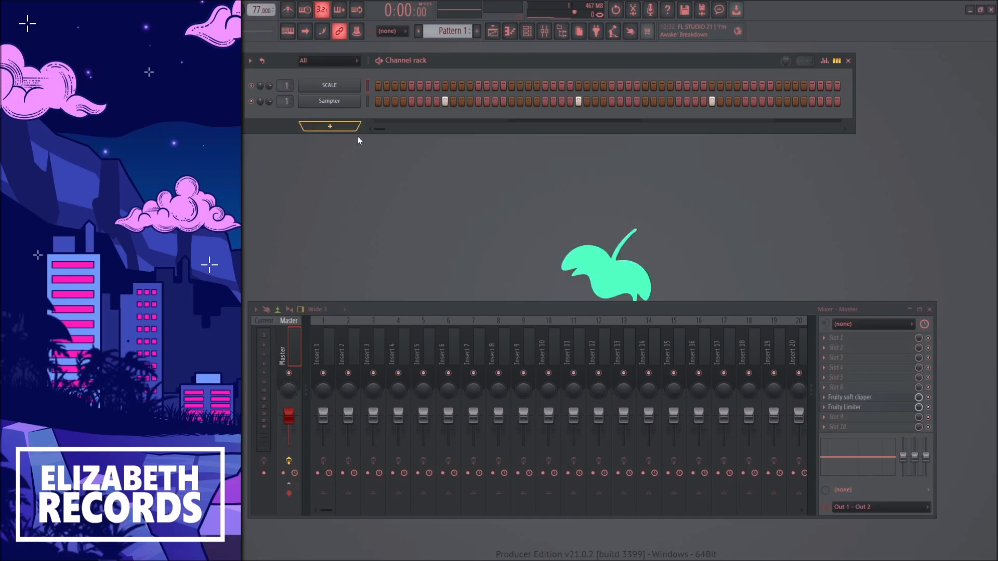
# Place Pattern 1 at bar 1 on Track 1 of the playlist and the Cruise Rain FX sample on Track 3
pyautogui.press('F5')
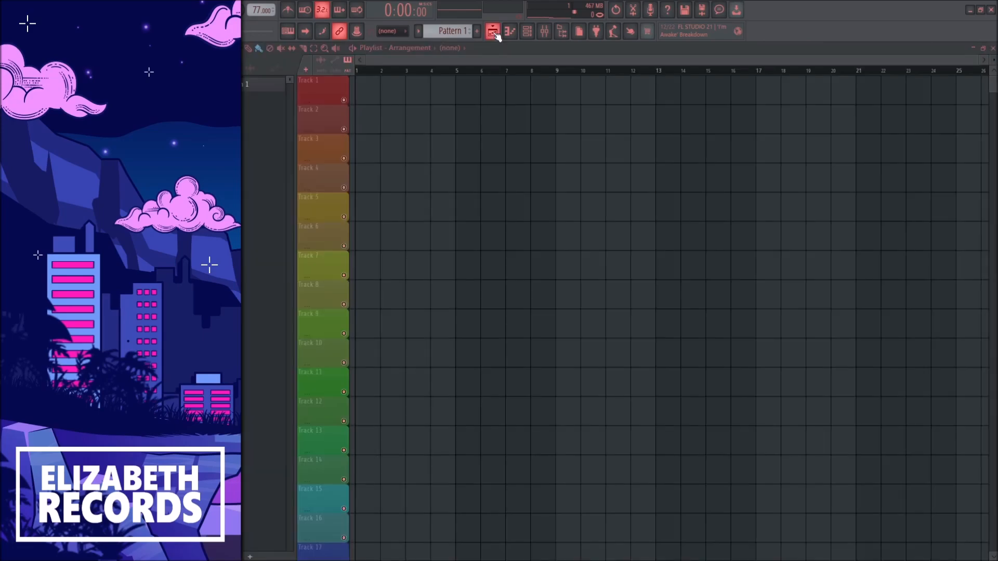
pyautogui.click(383, 95)
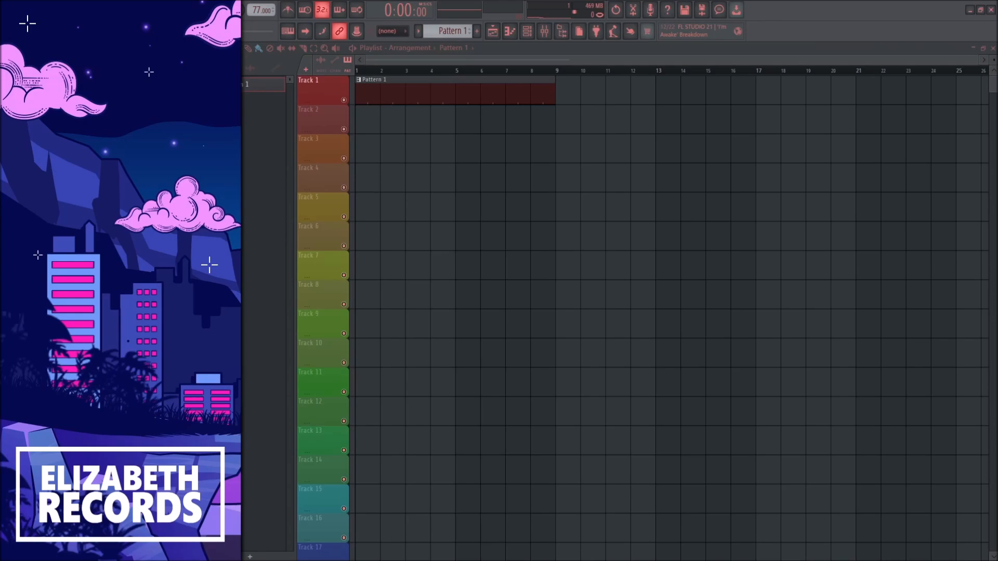
pyautogui.moveTo(344, 162); pyautogui.dragTo(355, 150)
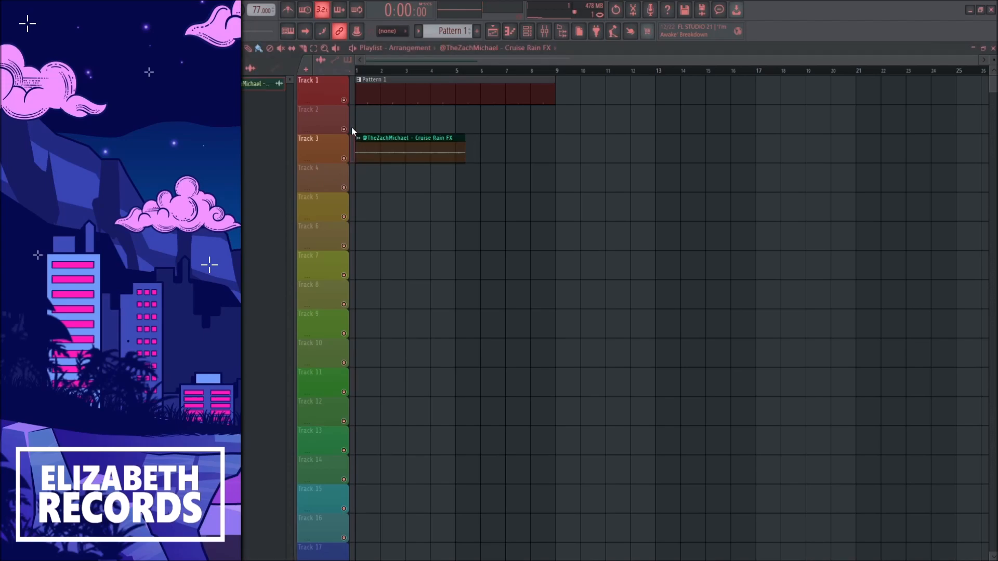
# Slice the Cruise Rain FX clip at bar 5, remove the leftover piece, and duplicate the four-bar clip up to bar 9
pyautogui.moveTo(455, 167); pyautogui.dragTo(455, 133)
pyautogui.click(248, 48)
pyautogui.rightClick(461, 153)
pyautogui.hotkey('ctrl', 'b')
# Route the Cruise Rain FX audio clip to mixer track 2
pyautogui.doubleClick(430, 148)
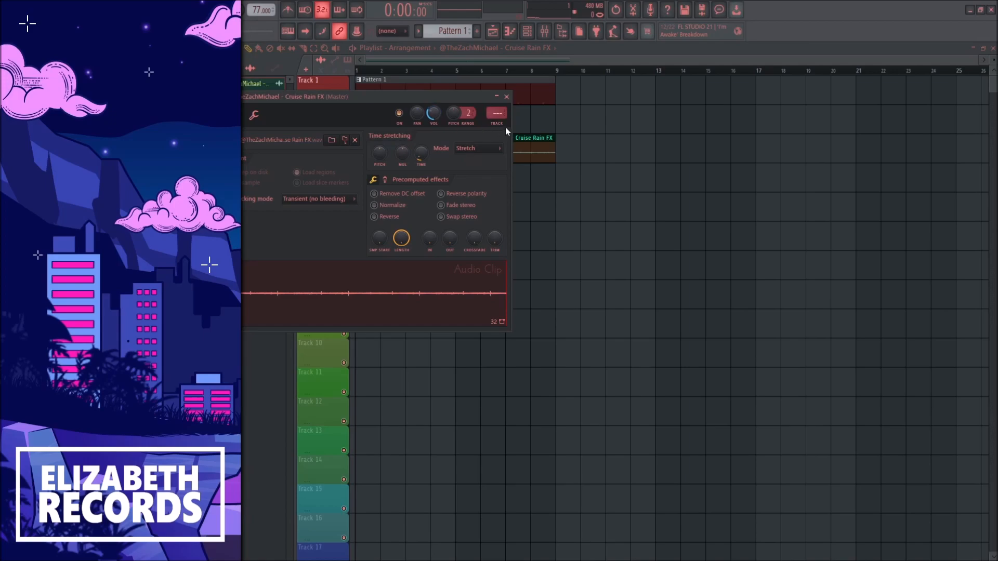
pyautogui.hotkey('ctrl', 'l')
pyautogui.click(507, 97)
pyautogui.press('F9')
# Play back the rain clip, review its channel settings, and return to the channel rack and mixer
pyautogui.press('space')
pyautogui.scroll(-1, 410, 119)
pyautogui.doubleClick(411, 138)
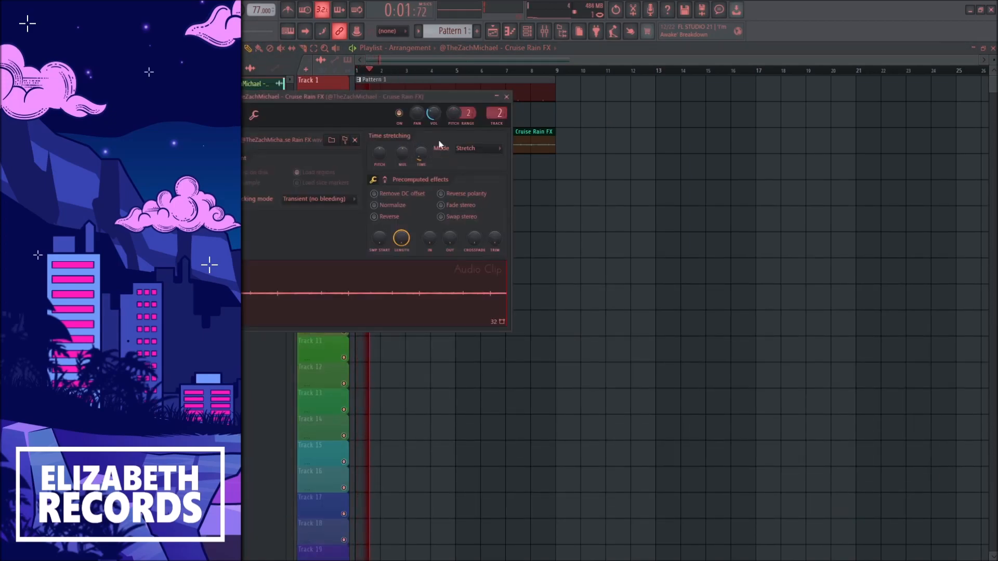
pyautogui.click(507, 97)
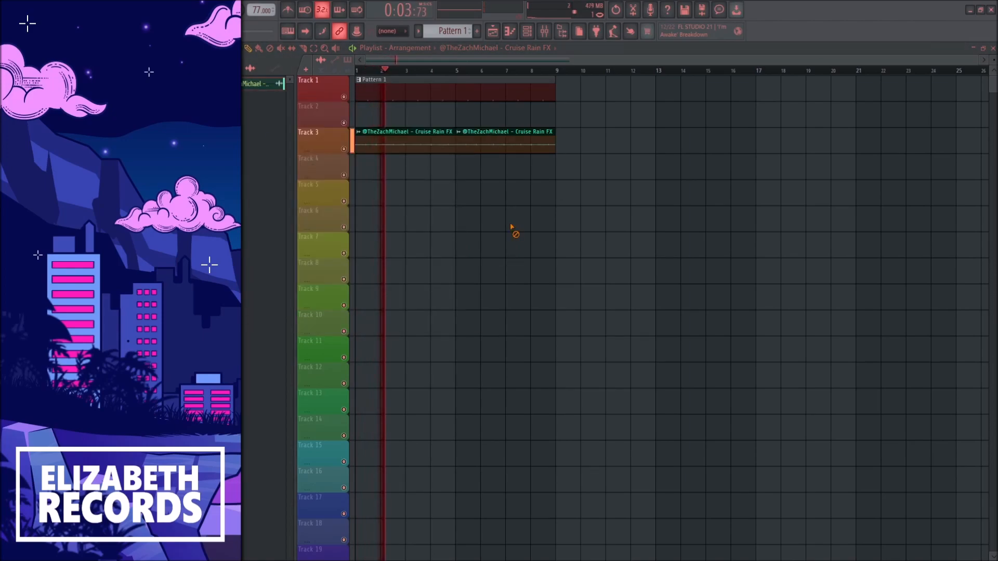
pyautogui.press('F5')
pyautogui.click(507, 97)
pyautogui.press('pageup')
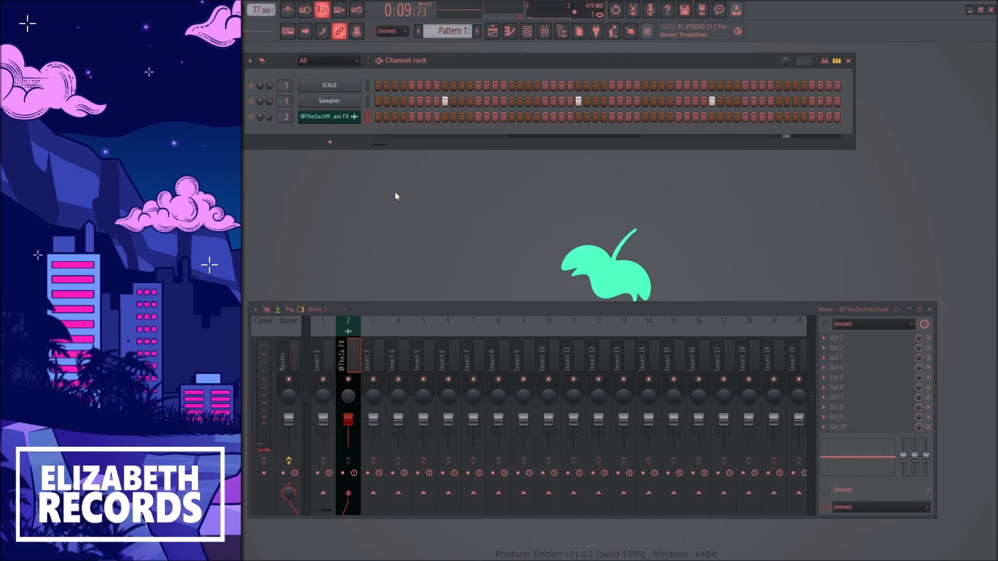
pyautogui.press('space')
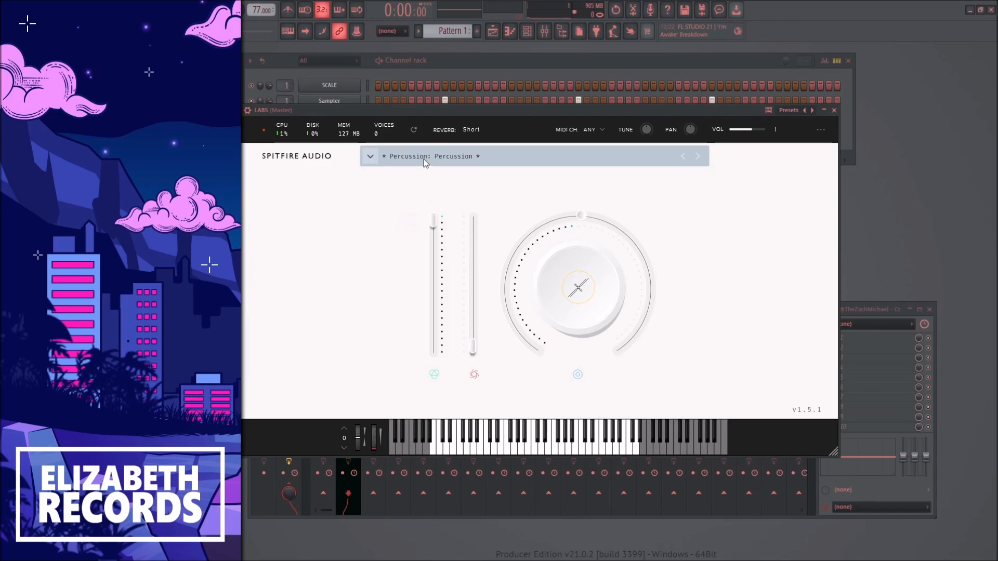
# Add the LABS instrument with the Soft Piano preset and route it to a mixer track
pyautogui.click(423, 157)
pyautogui.click(418, 220)
pyautogui.doubleClick(598, 183)
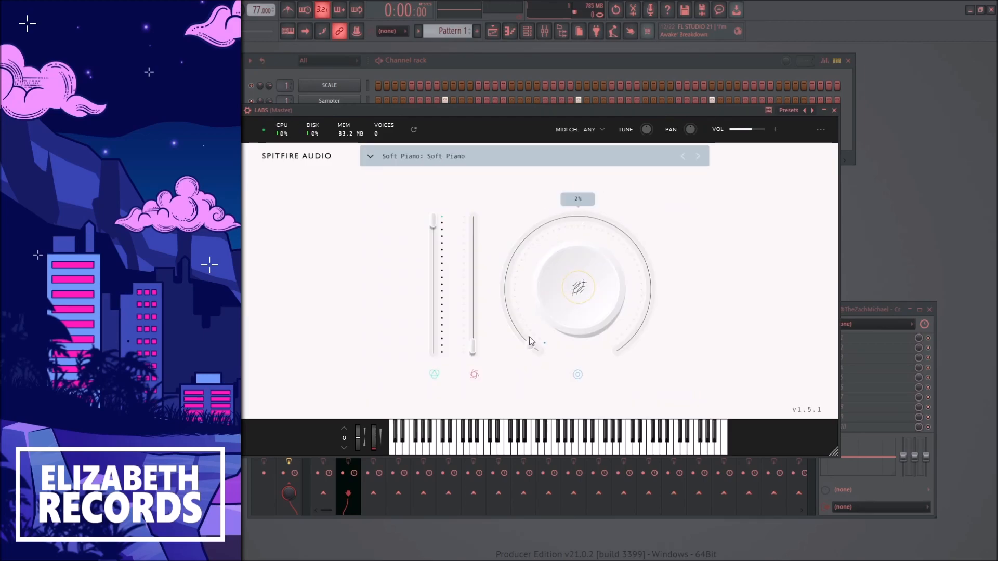
pyautogui.click(834, 110)
pyautogui.hotkey('ctrl', 'l')
# Paste the scale notes E3 to D4 into the SCALE channel's piano roll and lengthen them to eight bars
pyautogui.click(343, 84)
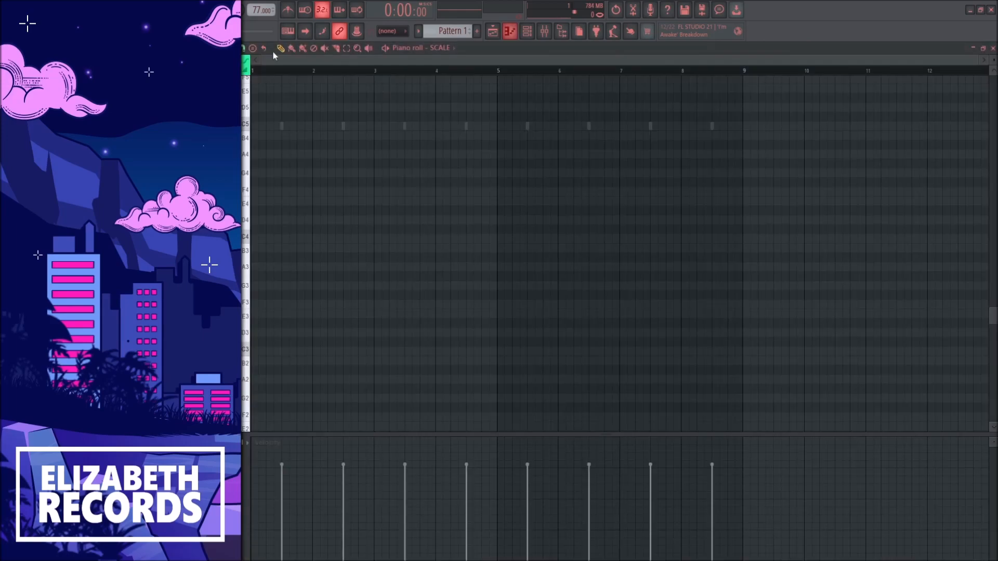
pyautogui.hotkey('ctrl', 'v')
pyautogui.moveTo(258, 314); pyautogui.dragTo(744, 333)
pyautogui.keyDown('shift'); pyautogui.click(525, 290); pyautogui.keyUp('shift')
# Duplicate the eight-bar scale notes upward octave by octave to fill the higher range of the piano roll
pyautogui.hotkey('ctrl', 'Up')
pyautogui.moveTo(467, 336); pyautogui.dragTo(273, 127)
pyautogui.keyDown('shift'); pyautogui.click(276, 128); pyautogui.keyUp('shift')
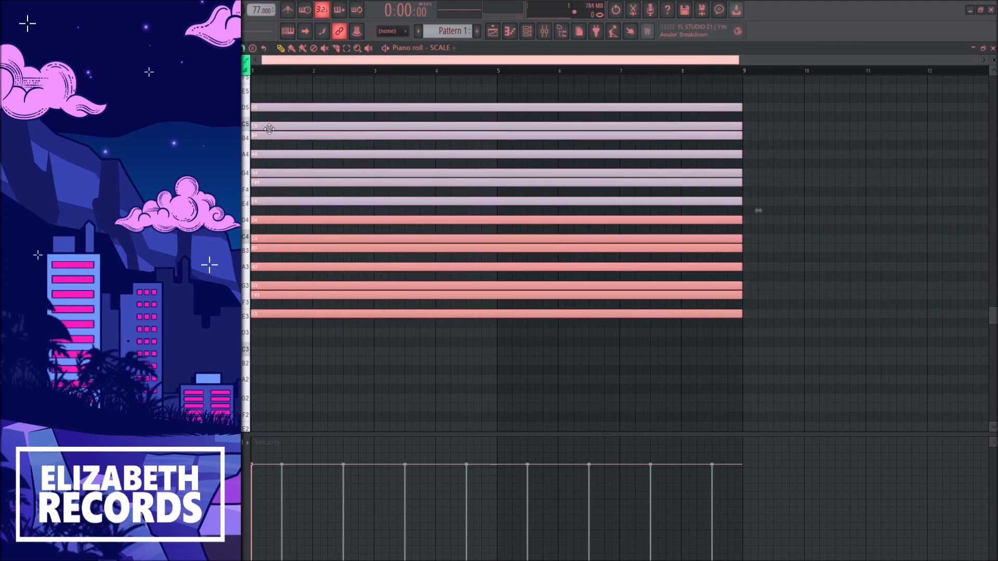
pyautogui.hotkey('ctrl', 'Up')
pyautogui.hotkey('ctrl', 'Up')
pyautogui.moveTo(330, 147); pyautogui.dragTo(268, 107)
pyautogui.keyDown('shift'); pyautogui.click(275, 110); pyautogui.keyUp('shift')
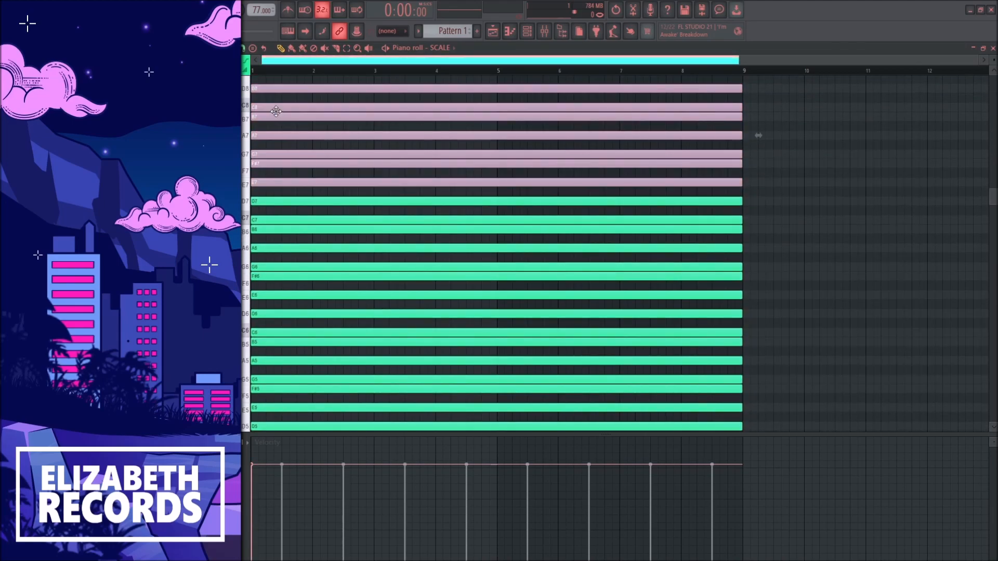
pyautogui.hotkey('ctrl', 'Up')
pyautogui.scroll(-6, 346, 203)
# In the LABS channel's piano roll, draw an A4 note at bar 1 and shorten it to one and a half bars
pyautogui.keyDown('ctrl'); pyautogui.click(362, 376); pyautogui.keyUp('ctrl')
pyautogui.press('F7')
pyautogui.click(366, 132)
pyautogui.press('F7')
pyautogui.scroll(6, 364, 208)
pyautogui.scroll(-4, 350, 178)
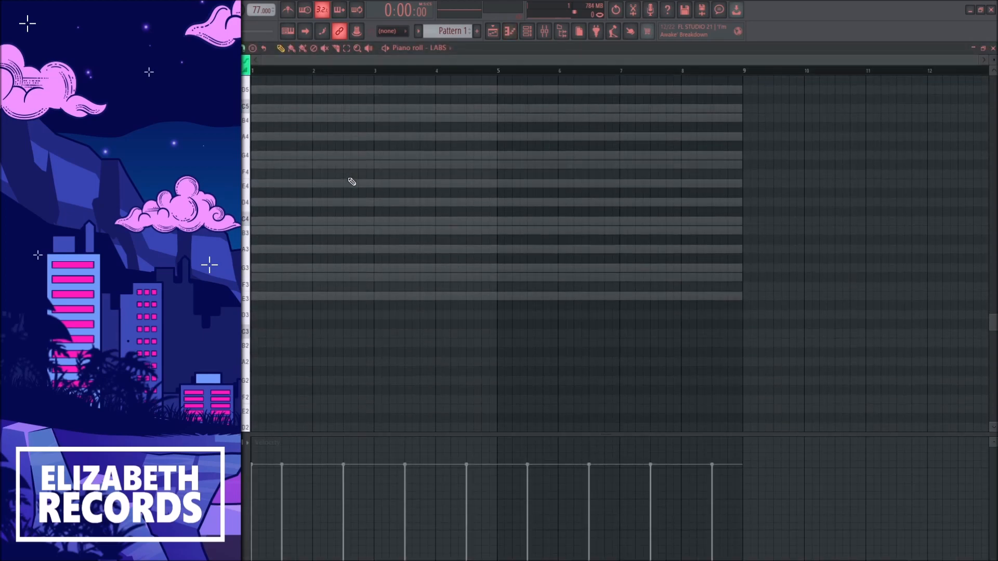
pyautogui.click(279, 278)
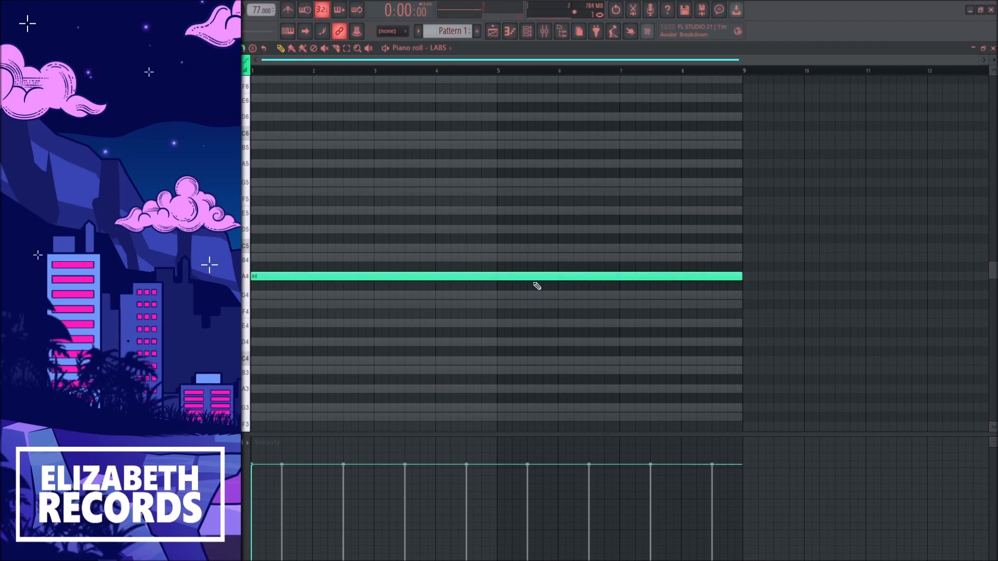
pyautogui.moveTo(735, 275); pyautogui.dragTo(343, 265)
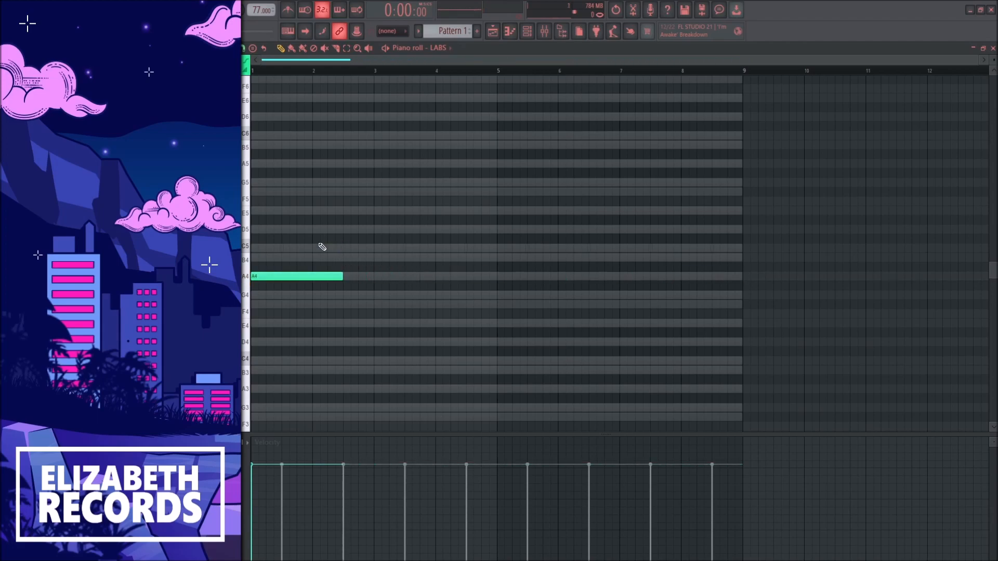
# Add an A5 note at bar 1, C5 on beat 2, C6 on beat 3 and B5 on beat 4
pyautogui.click(273, 249)
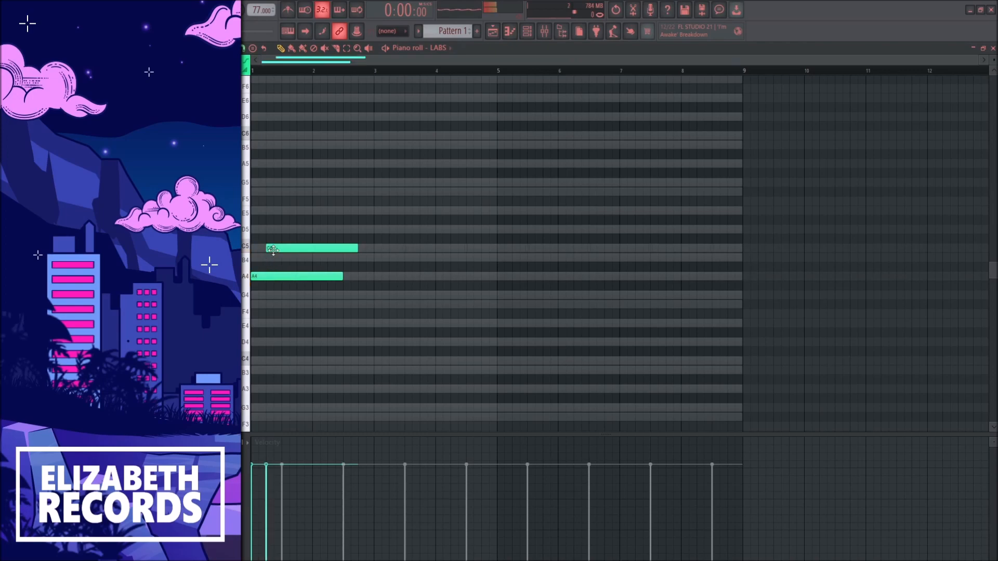
pyautogui.moveTo(287, 193); pyautogui.dragTo(289, 152)
pyautogui.click(287, 136)
pyautogui.click(304, 145)
# Shorten the B5 note to end at bar 3 and add a G5 note from the middle of bar 2 ending there too
pyautogui.press('space')
pyautogui.moveTo(389, 145); pyautogui.dragTo(373, 145)
pyautogui.click(346, 182)
pyautogui.moveTo(418, 182); pyautogui.dragTo(373, 181)
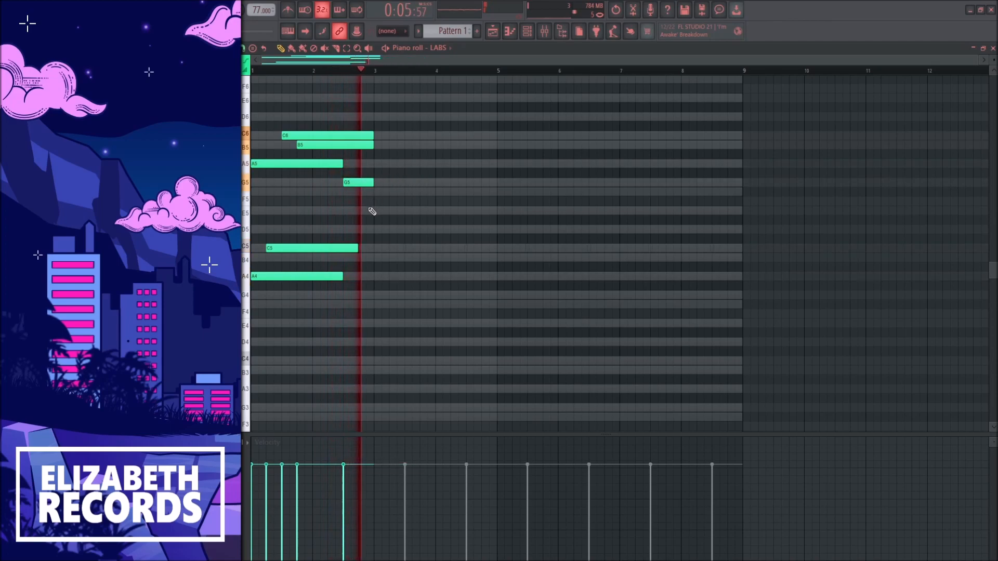
# Duplicate the two-bar phrase into bars 3 and 4, and add A6 on beat 2 and G6 on beat 3 of bar 4
pyautogui.hotkey('ctrl', 'b')
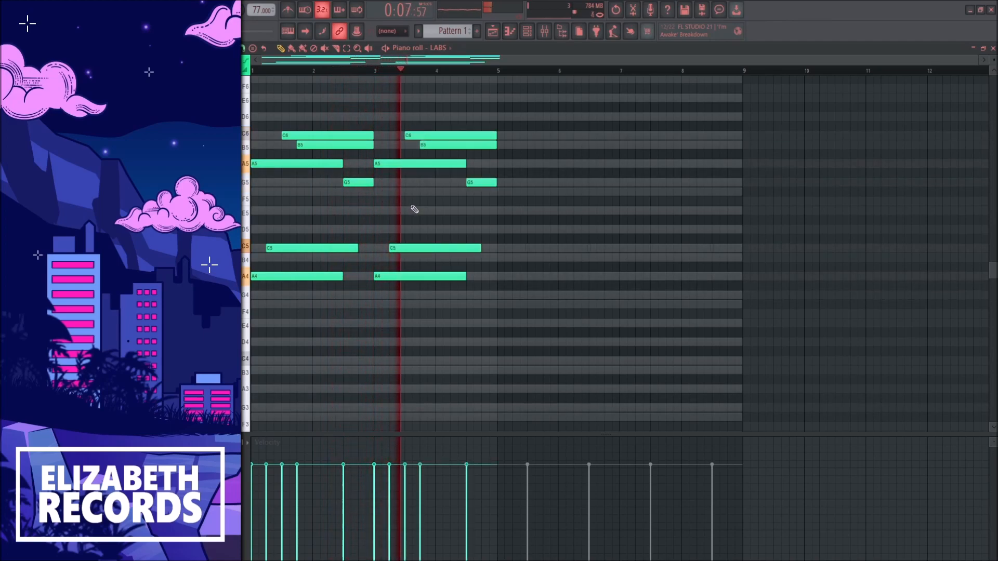
pyautogui.scroll(3, 433, 202)
pyautogui.click(452, 135)
pyautogui.click(469, 154)
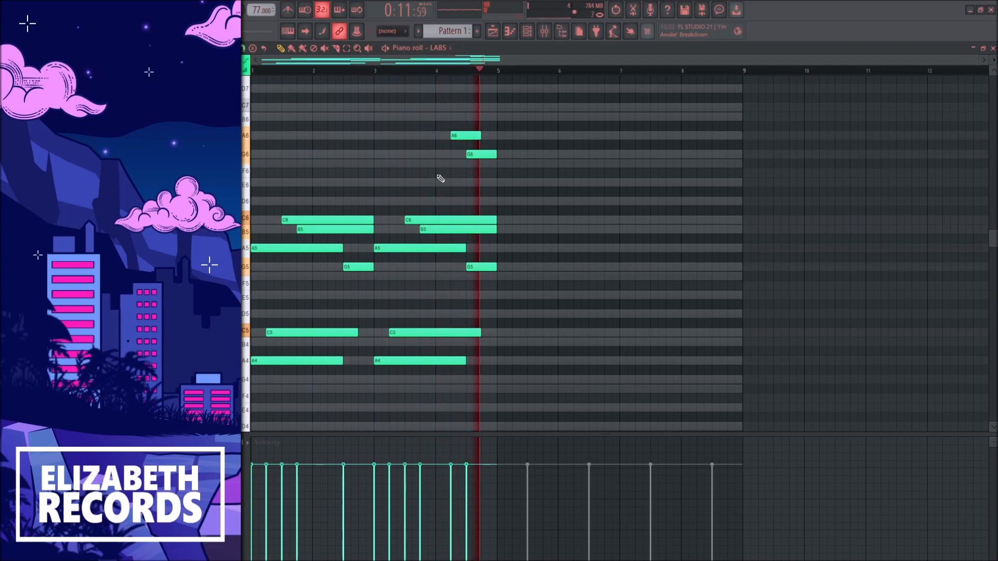
pyautogui.press('space')
pyautogui.scroll(-1, 441, 174)
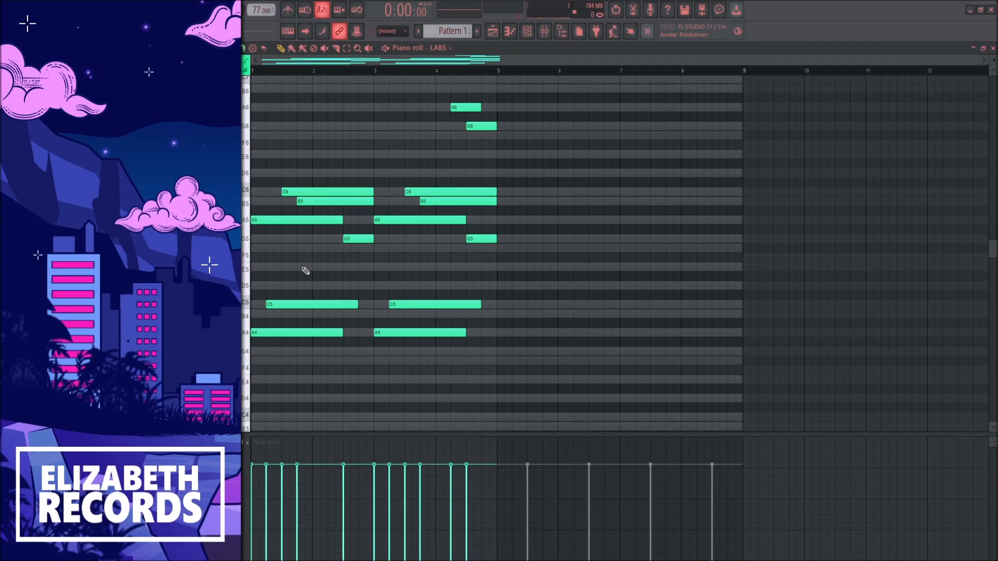
# Select the A4 and A5 notes at bar 1 and audition the A4 key to examine the root octave
pyautogui.moveTo(252, 343); pyautogui.dragTo(253, 216)
pyautogui.keyDown('ctrl'); pyautogui.click(264, 342); pyautogui.keyUp('ctrl')
pyautogui.moveTo(264, 341); pyautogui.dragTo(254, 207)
pyautogui.keyDown('ctrl'); pyautogui.click(262, 351); pyautogui.keyUp('ctrl')
pyautogui.click(246, 333)
pyautogui.click(246, 333)
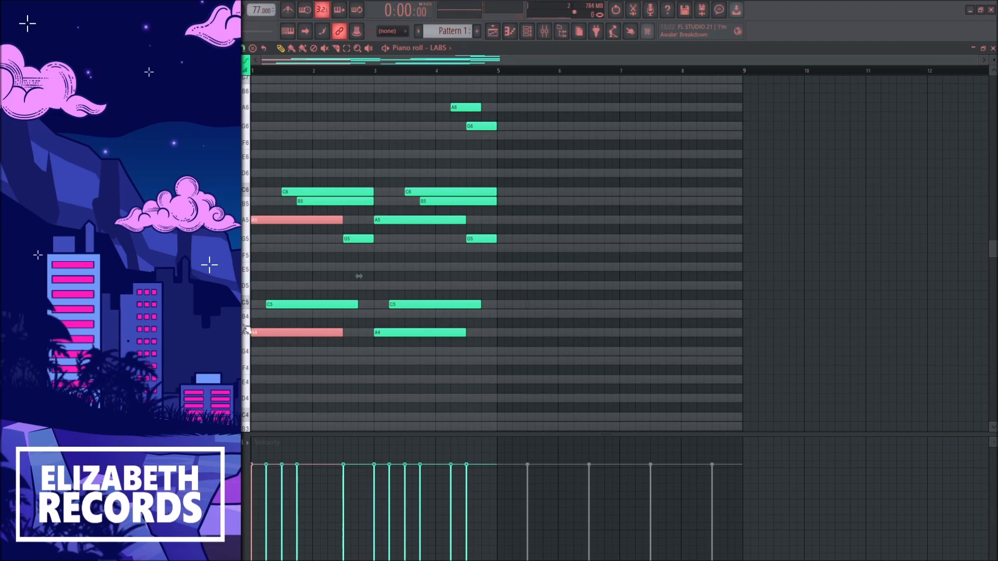
pyautogui.click(279, 255)
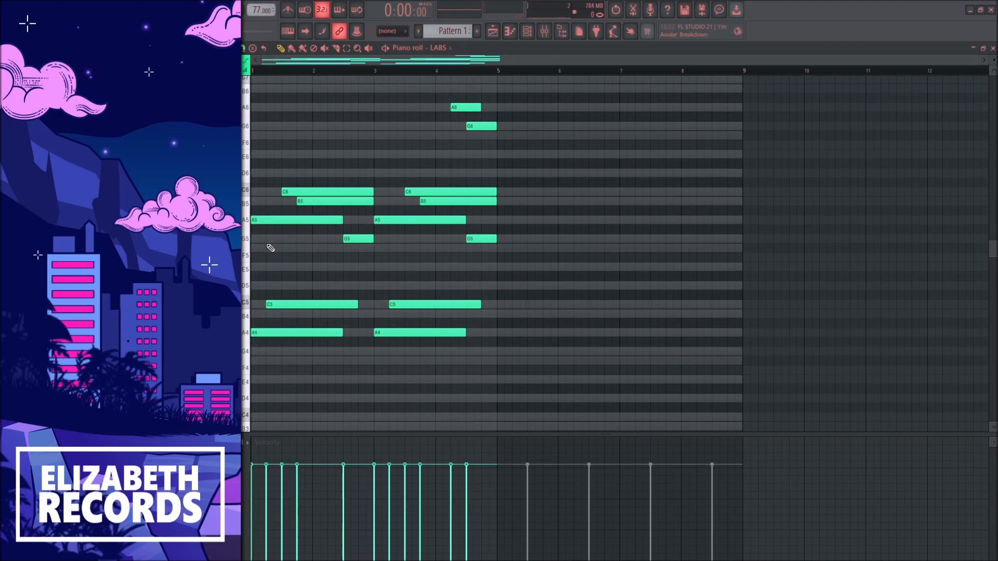
# Try adding an A6 note at bar 1 and play it back with the other root notes
pyautogui.moveTo(303, 110); pyautogui.dragTo(281, 107)
pyautogui.press('space')
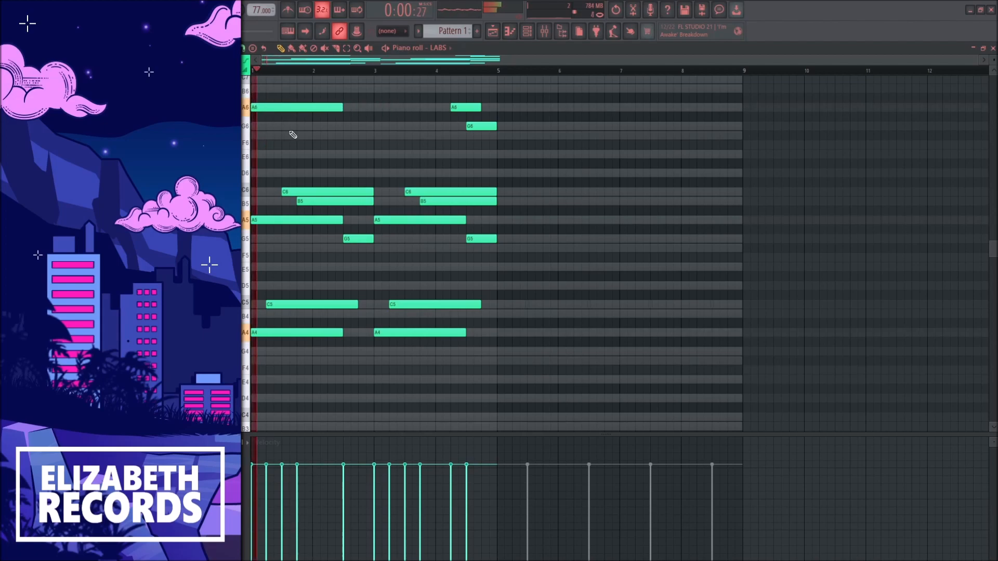
pyautogui.rightClick(289, 108)
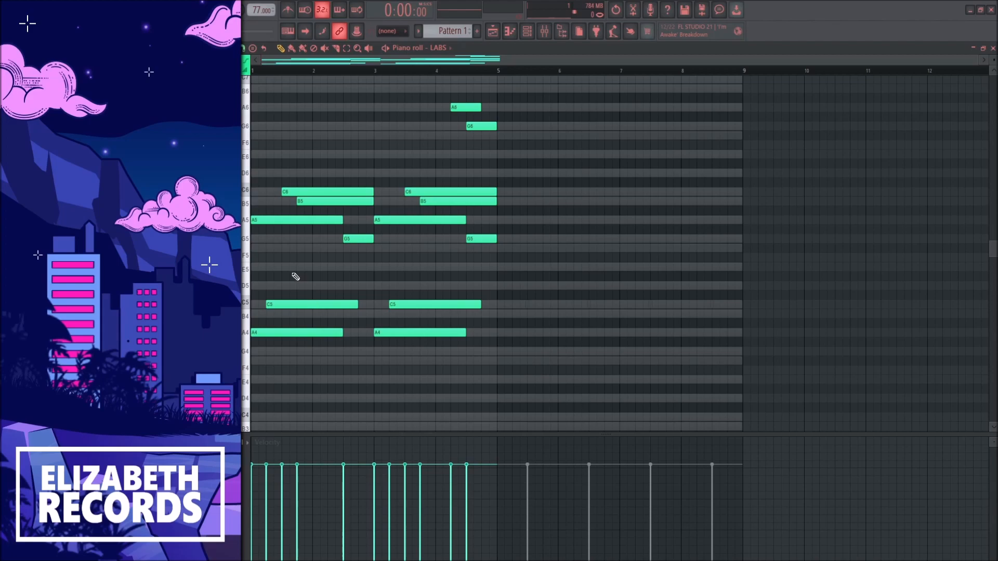
# Try starting the first C5 note at bar 1 and audition nearby piano keys for comparison
pyautogui.moveTo(304, 304); pyautogui.dragTo(284, 302)
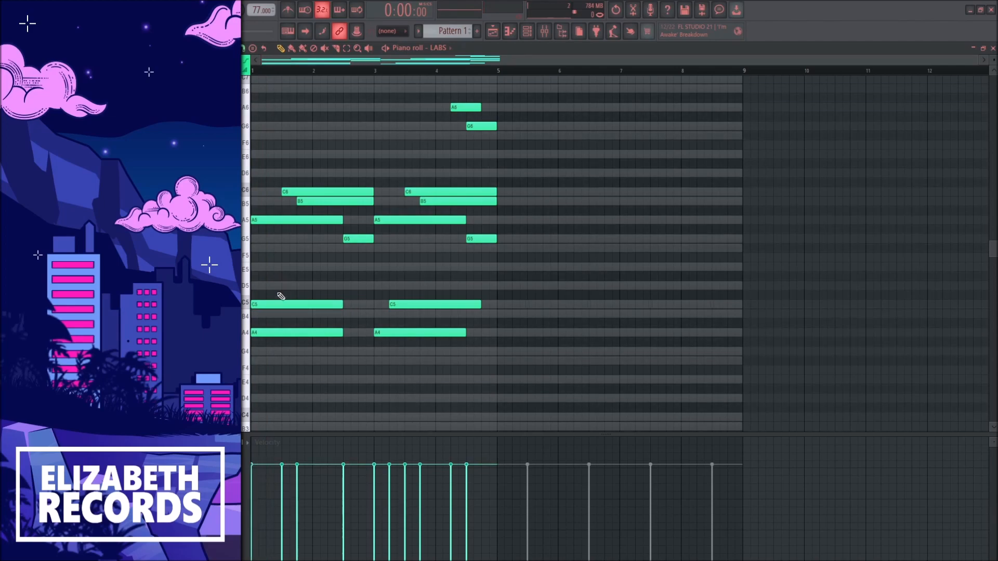
pyautogui.click(244, 315)
pyautogui.keyDown('ctrl'); pyautogui.keyDown('shift'); pyautogui.click(247, 334); pyautogui.keyUp('shift'); pyautogui.keyUp('ctrl')
pyautogui.keyDown('ctrl'); pyautogui.keyDown('shift'); pyautogui.click(245, 301); pyautogui.keyUp('shift'); pyautogui.keyUp('ctrl')
pyautogui.keyDown('ctrl'); pyautogui.keyDown('shift'); pyautogui.click(245, 274); pyautogui.keyUp('shift'); pyautogui.keyUp('ctrl')
pyautogui.keyDown('ctrl'); pyautogui.click(280, 294); pyautogui.keyUp('ctrl')
pyautogui.click(244, 271)
pyautogui.moveTo(270, 304)
pyautogui.mouseDown()
pyautogui.moveTo(254, 304)
pyautogui.moveTo(284, 304)
pyautogui.mouseUp()
# Play the opening of the phrase and examine the C5 note against the A4 and A5 root notes
pyautogui.press('space')
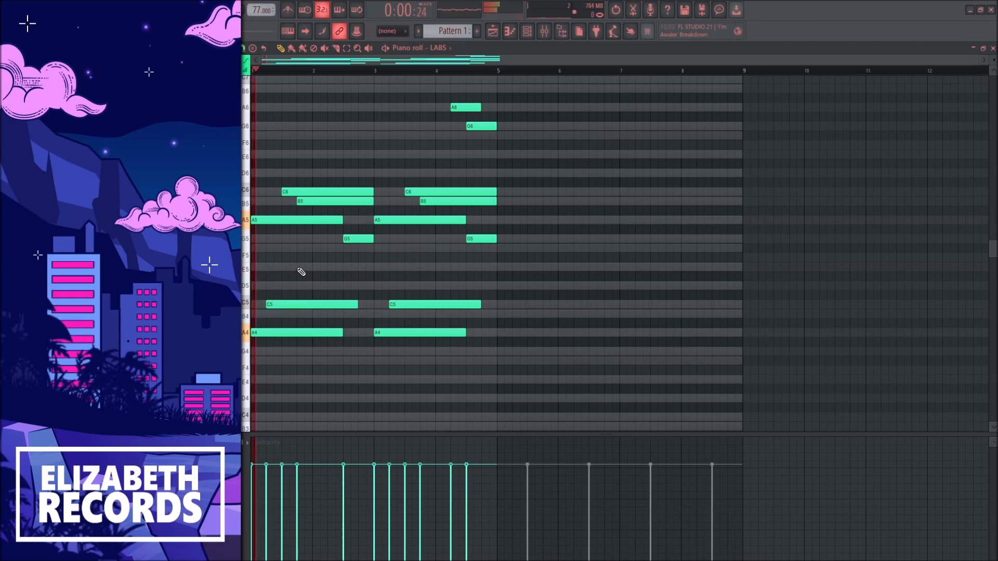
pyautogui.press('space')
pyautogui.click(275, 302)
pyautogui.moveTo(250, 335); pyautogui.dragTo(252, 203)
pyautogui.keyDown('ctrl'); pyautogui.click(253, 267); pyautogui.keyUp('ctrl')
pyautogui.press('space')
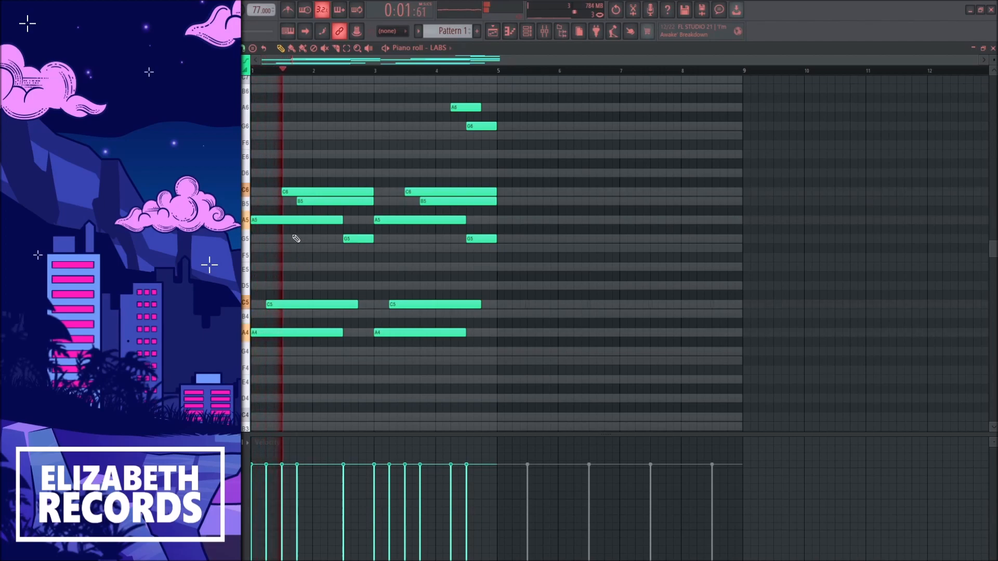
pyautogui.press('space')
# Play the first two bars and examine the B5 note in bar 1 and the G5 note in bar 2
pyautogui.click(302, 203)
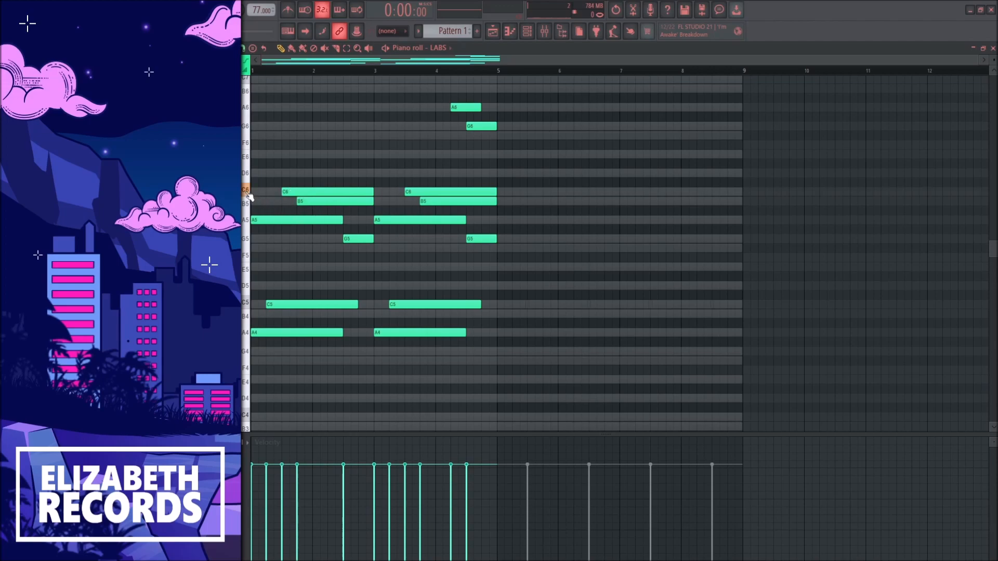
pyautogui.press('space')
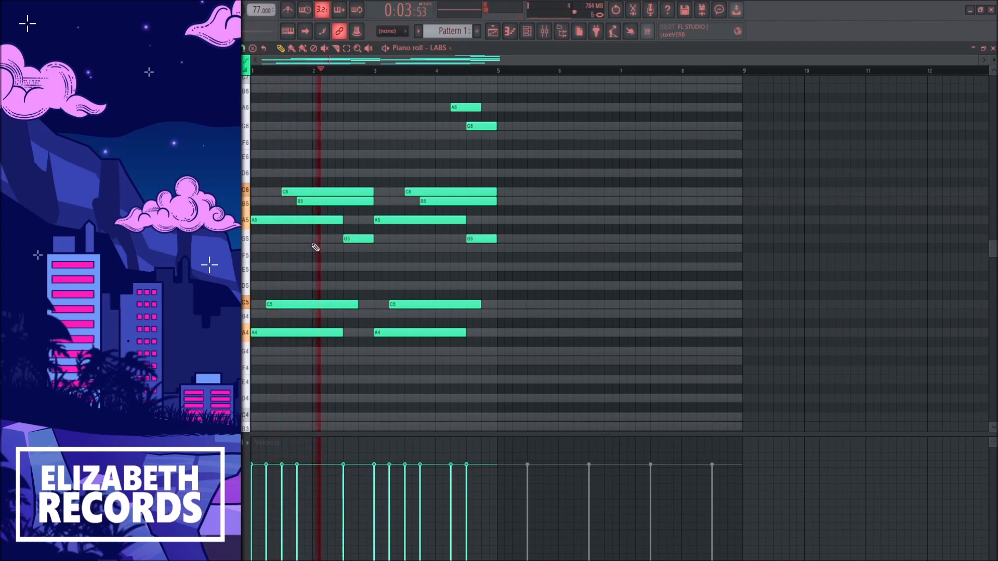
pyautogui.press('space')
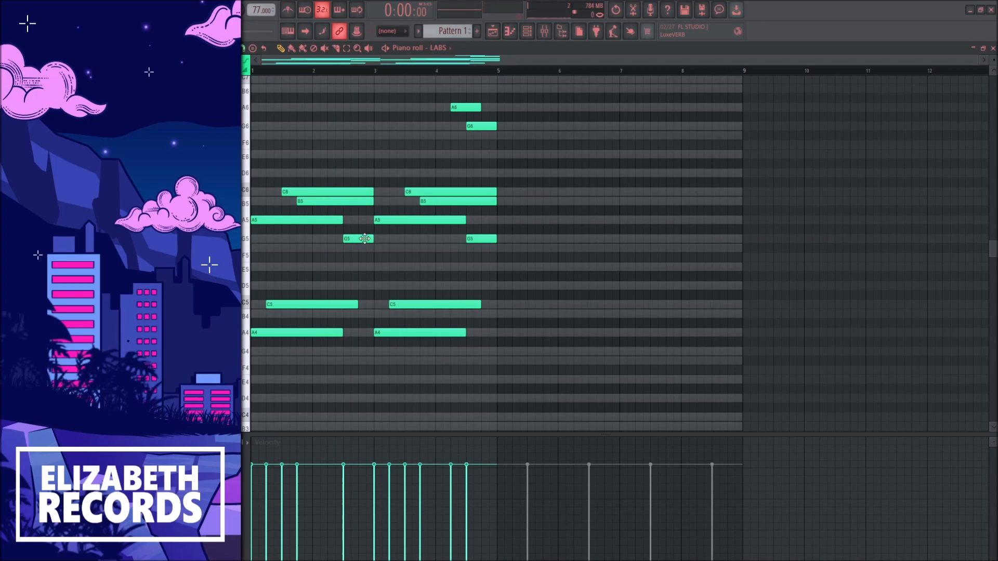
pyautogui.moveTo(353, 251); pyautogui.dragTo(387, 224)
pyautogui.keyDown('ctrl'); pyautogui.click(395, 244); pyautogui.keyUp('ctrl')
pyautogui.press('space')
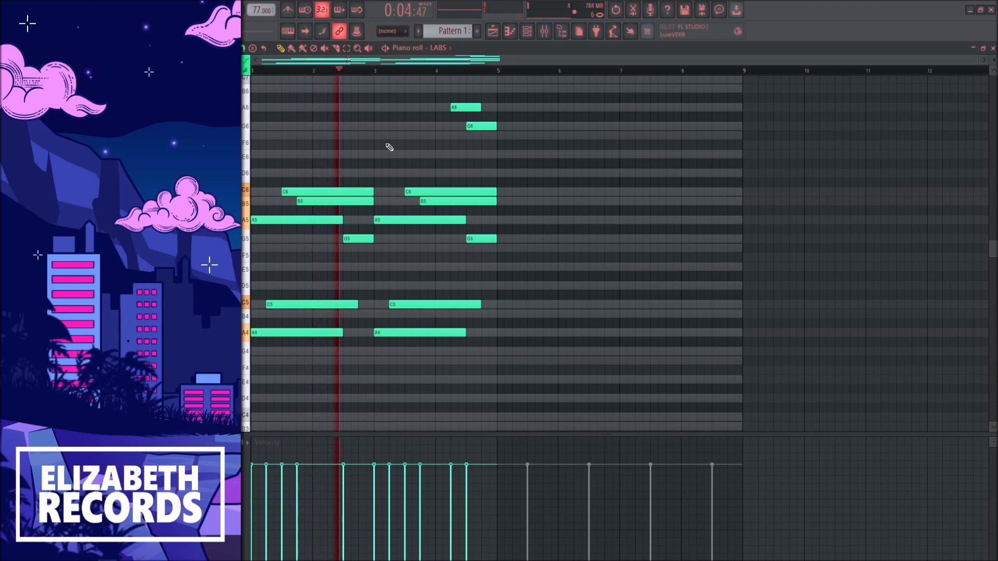
pyautogui.press('space')
# Try shifting the notes up three steps and play them back for comparison
pyautogui.press('Up')
pyautogui.press('Up')
pyautogui.press('Up')
pyautogui.press('space')
pyautogui.press('Down')
pyautogui.press('Down')
pyautogui.press('Down')
pyautogui.press('space')
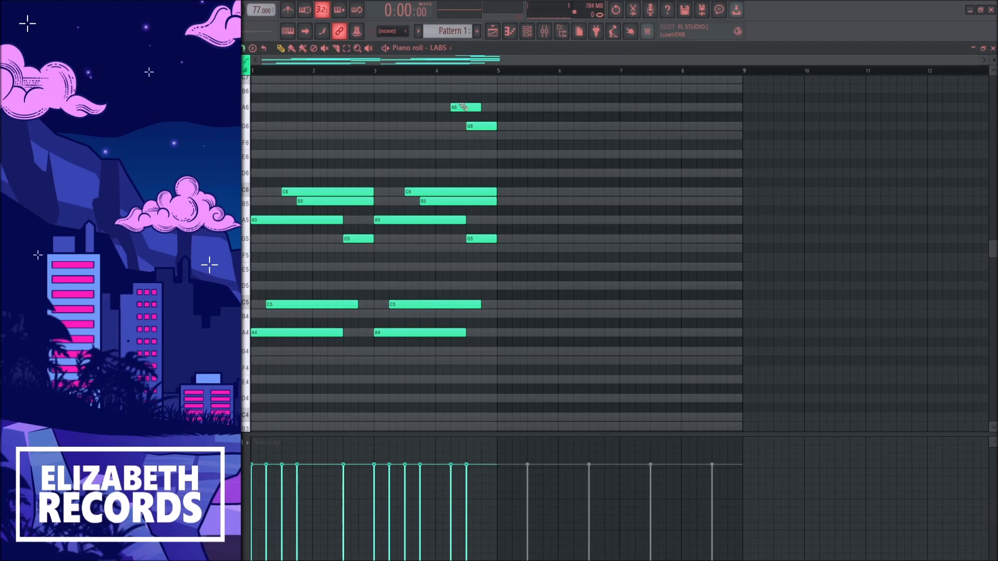
# Play the phrase from bar 3 to review the high notes in bar 4
pyautogui.moveTo(377, 73); pyautogui.dragTo(499, 73)
pyautogui.click(378, 72)
pyautogui.press('space')
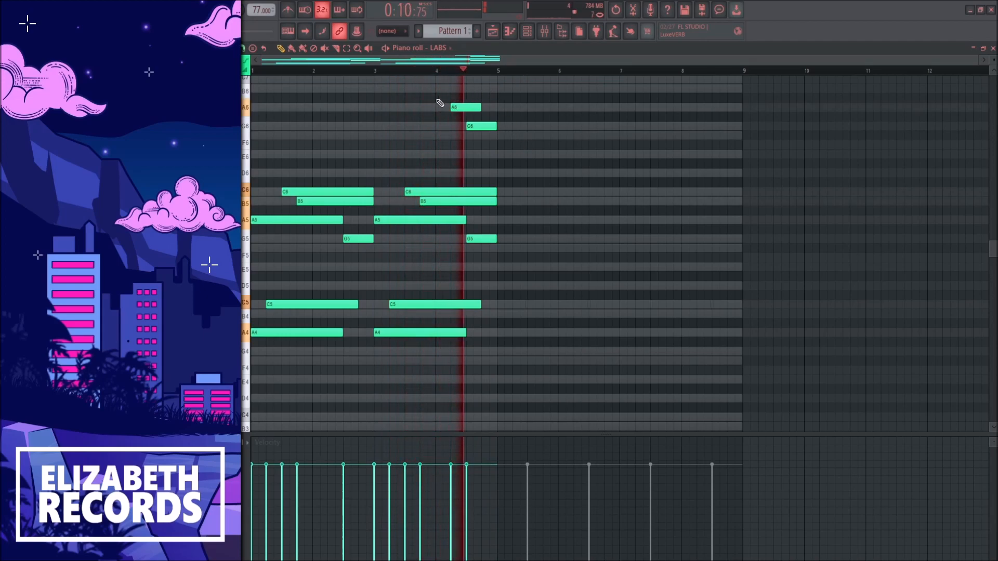
pyautogui.press('space')
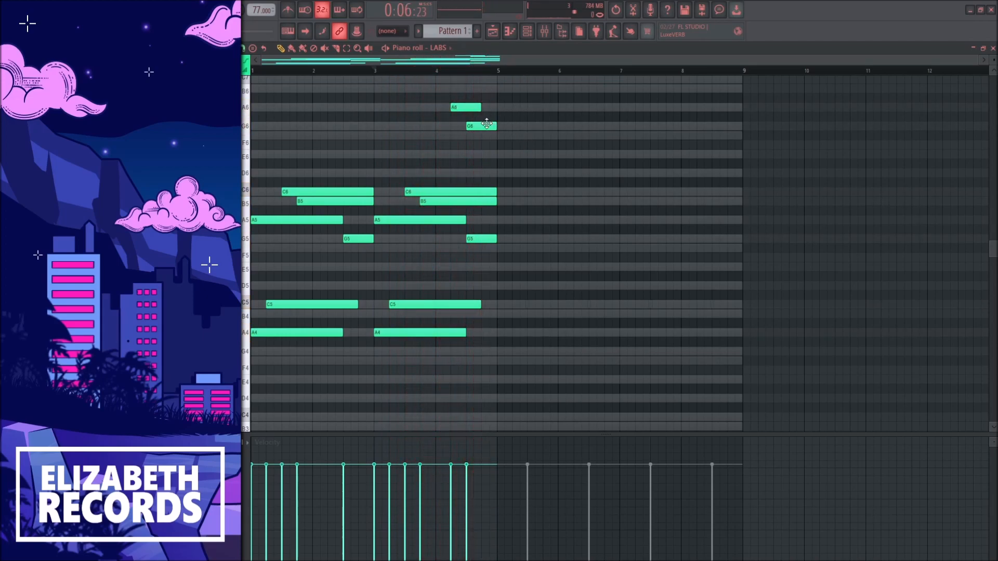
# Examine the G6, G5 and A6 notes in bar 4 against the C6 and B5 notes in bar 1
pyautogui.keyDown('ctrl'); pyautogui.keyDown('shift'); pyautogui.click(487, 126); pyautogui.keyUp('shift'); pyautogui.keyUp('ctrl')
pyautogui.keyDown('ctrl'); pyautogui.keyDown('shift'); pyautogui.click(473, 238); pyautogui.keyUp('shift'); pyautogui.keyUp('ctrl')
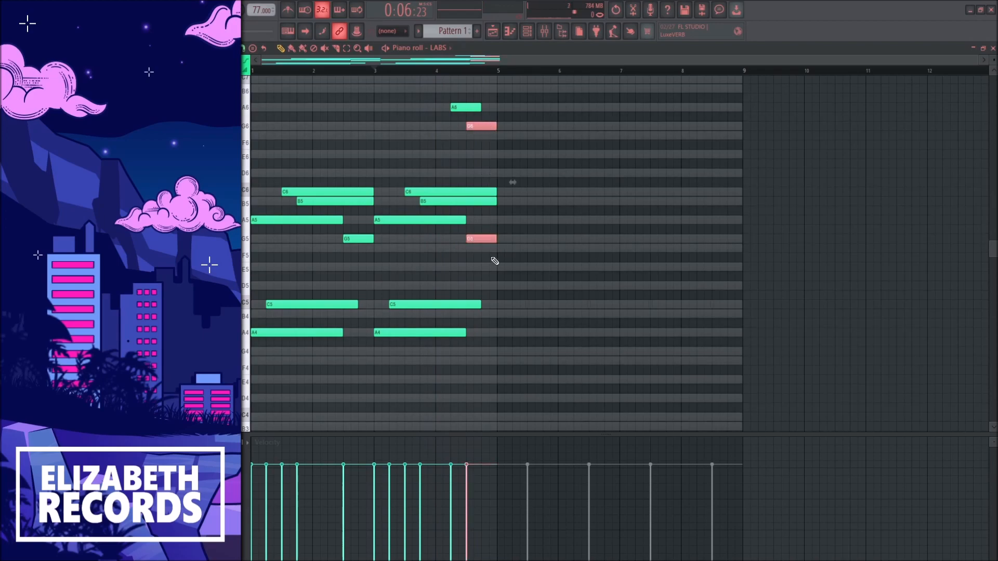
pyautogui.click(498, 159)
pyautogui.click(465, 105)
pyautogui.moveTo(295, 179); pyautogui.dragTo(326, 208)
pyautogui.keyDown('ctrl'); pyautogui.click(315, 181); pyautogui.keyUp('ctrl')
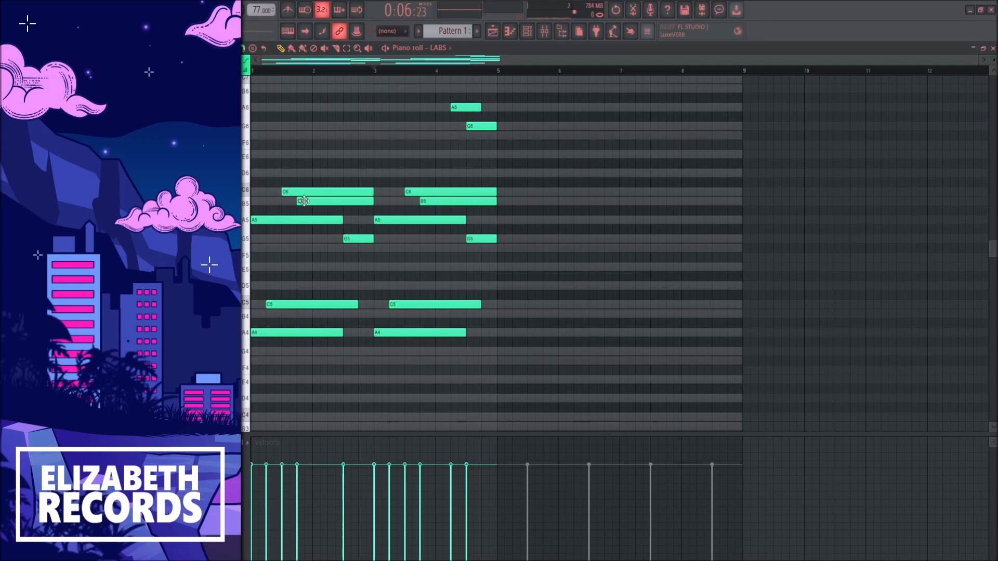
# Duplicate the whole four-bar melody into bars 5 to 8
pyautogui.moveTo(461, 94); pyautogui.dragTo(493, 129)
pyautogui.keyDown('ctrl'); pyautogui.click(499, 147); pyautogui.keyUp('ctrl')
pyautogui.hotkey('ctrl', 'b')
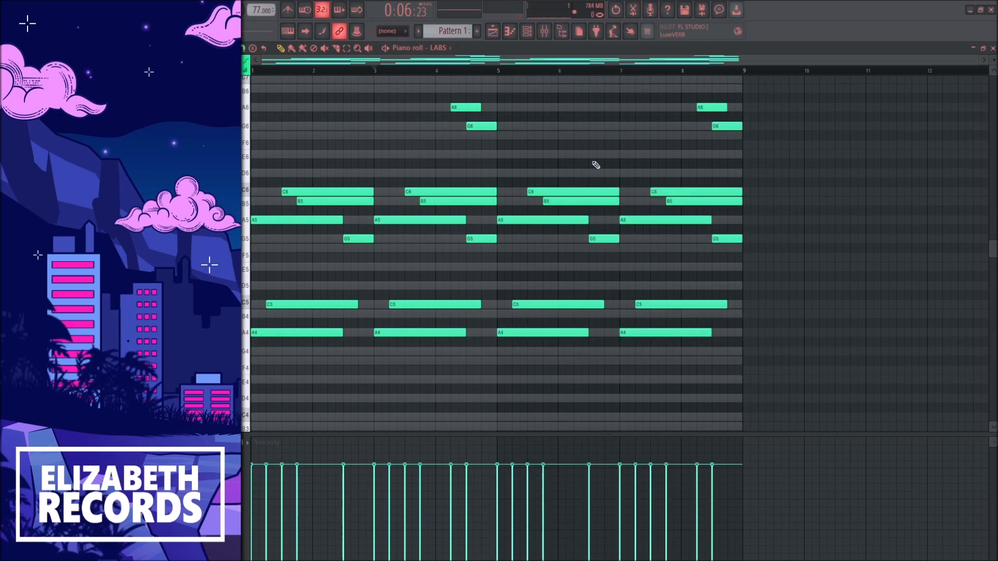
# Lower the A4 notes in bars 5 and 7 by three semitones to F#4
pyautogui.moveTo(499, 328); pyautogui.dragTo(647, 347)
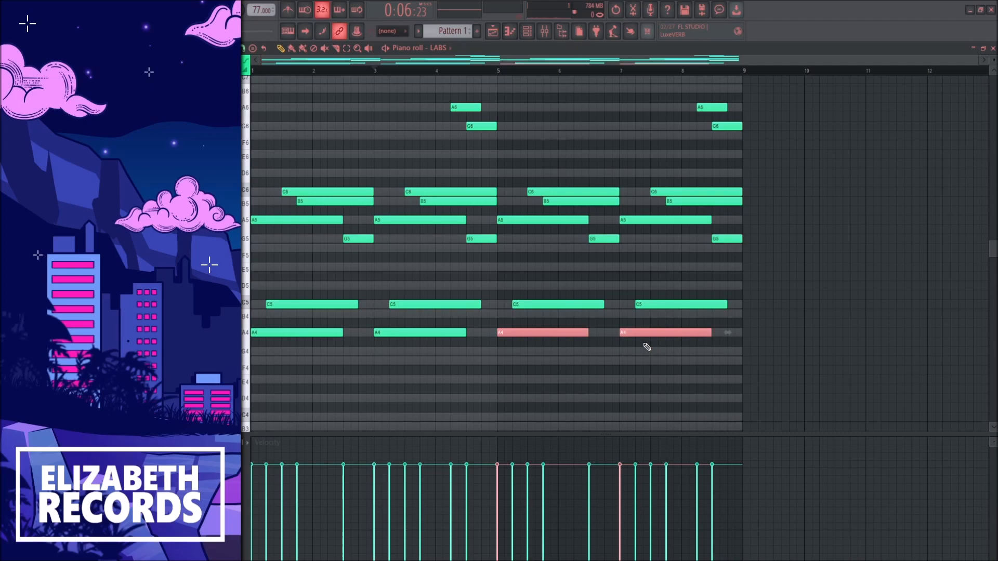
pyautogui.press('Down')
pyautogui.press('Down')
pyautogui.press('Down')
pyautogui.keyDown('ctrl'); pyautogui.click(638, 344); pyautogui.keyUp('ctrl')
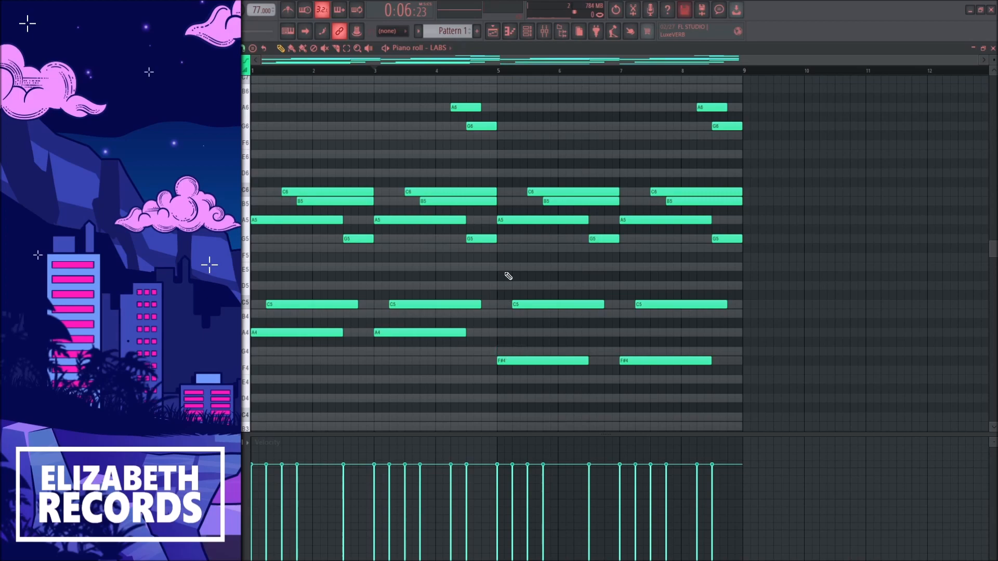
pyautogui.scroll(-3, 539, 312)
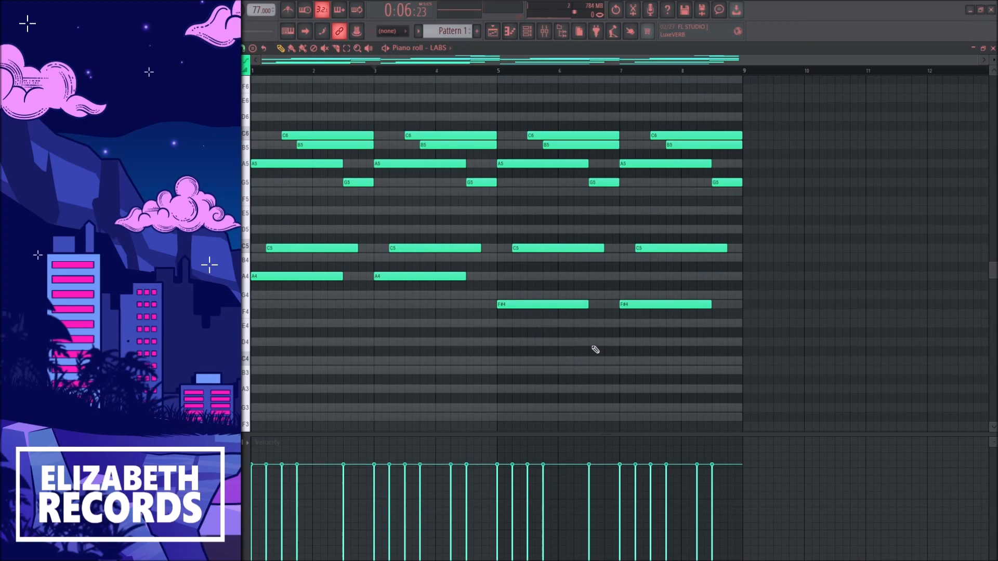
pyautogui.scroll(3, 559, 274)
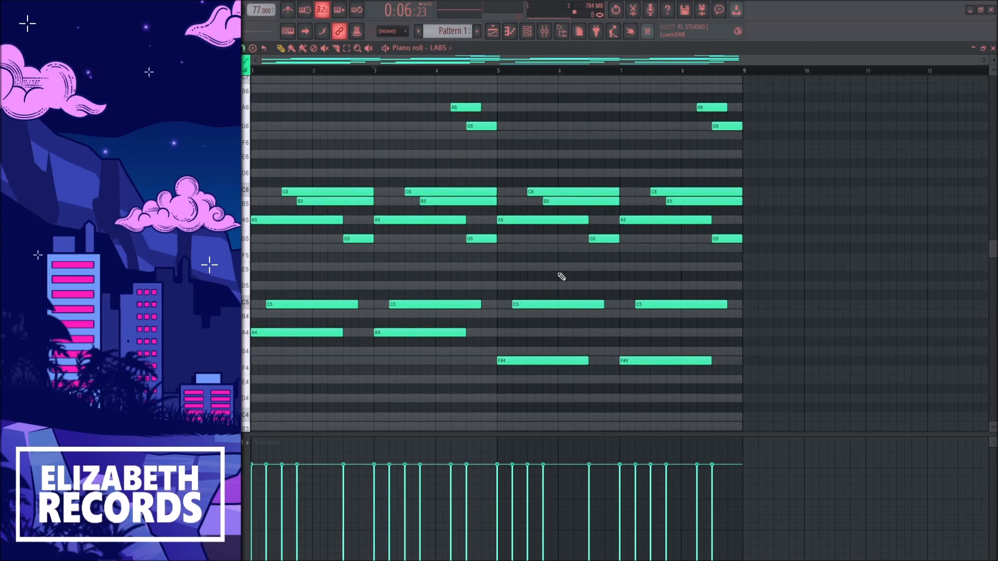
# Add one-bar F#5 notes in bars 6 and 8 and play the melody from bar 5
pyautogui.scroll(2, 551, 280)
pyautogui.click(568, 267)
pyautogui.moveTo(716, 267); pyautogui.dragTo(656, 248)
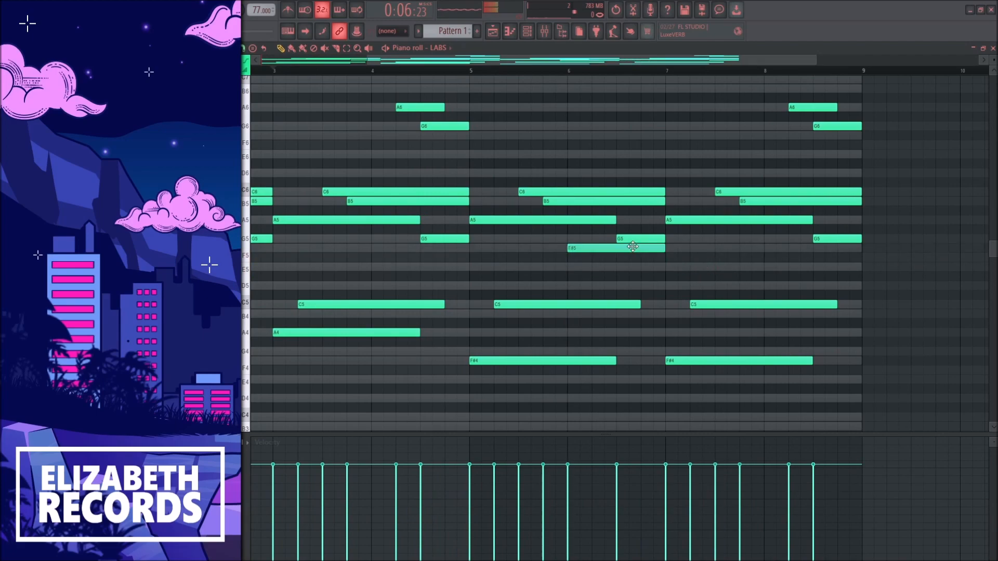
pyautogui.click(777, 248)
pyautogui.scroll(-2, 765, 270)
pyautogui.click(499, 71)
pyautogui.press('space')
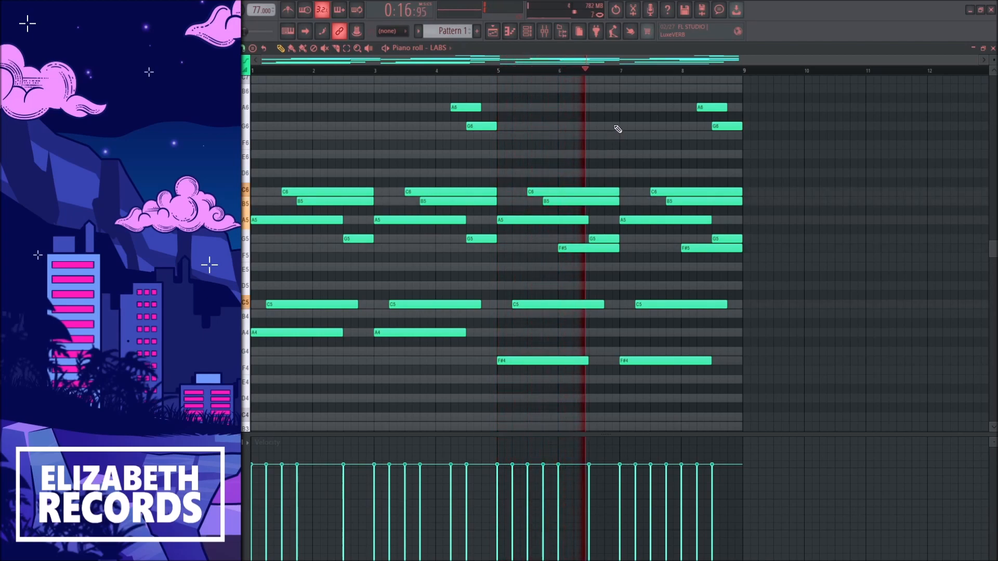
# Add high C7, B6 and G6 notes in descending order across bar 7, checking them against playback
pyautogui.scroll(2, 619, 130)
pyautogui.click(627, 107)
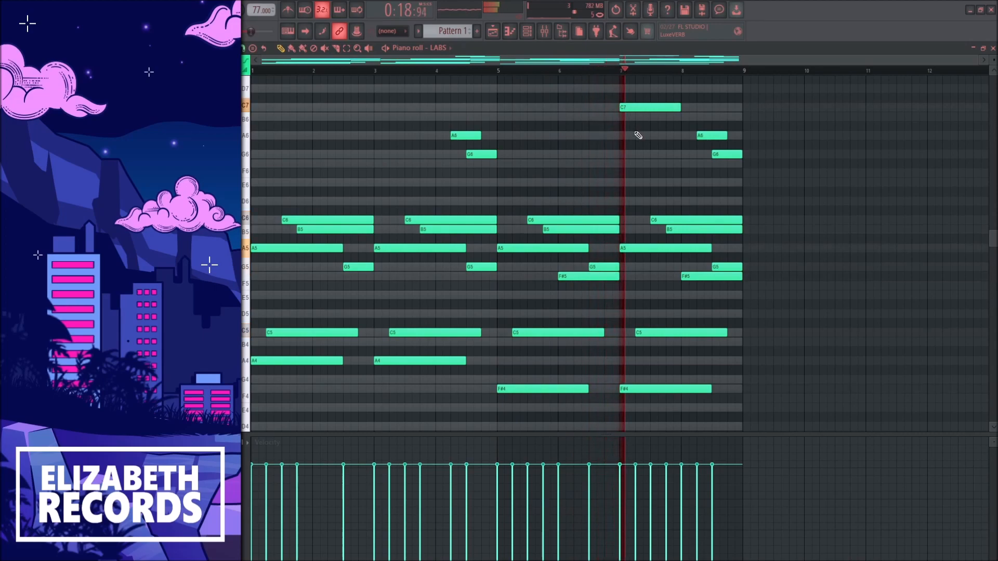
pyautogui.click(643, 117)
pyautogui.press('space')
pyautogui.moveTo(654, 118); pyautogui.dragTo(682, 116)
pyautogui.press('space')
pyautogui.click(673, 154)
# Trim the new C7, B6 and G6 notes so they run end to end, with G6 ending a quarter into bar 8
pyautogui.moveTo(697, 155); pyautogui.dragTo(649, 104)
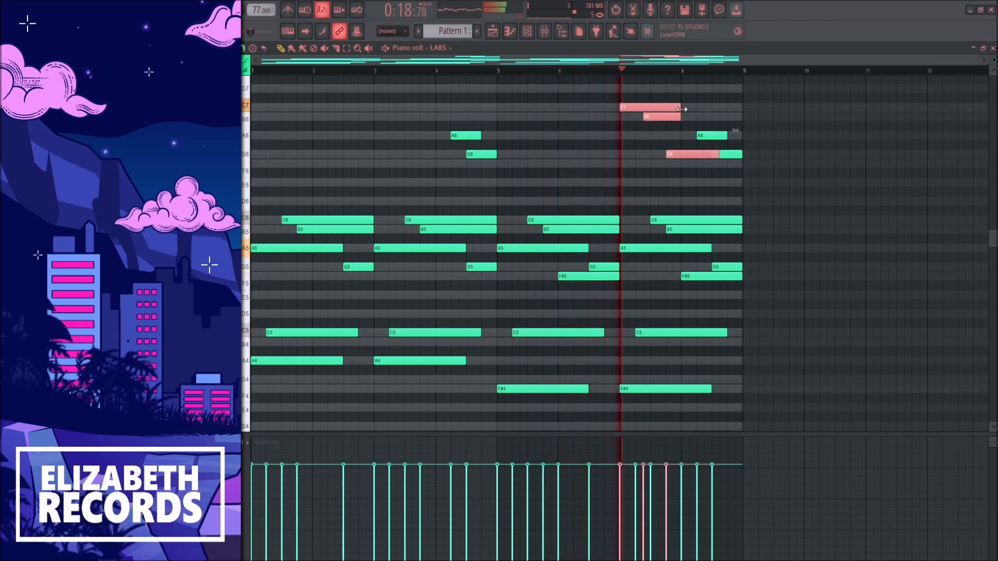
pyautogui.hotkey('ctrl', 'l')
pyautogui.keyDown('ctrl'); pyautogui.click(678, 109); pyautogui.keyUp('ctrl')
pyautogui.moveTo(634, 107); pyautogui.dragTo(663, 117)
pyautogui.moveTo(680, 154); pyautogui.dragTo(696, 155)
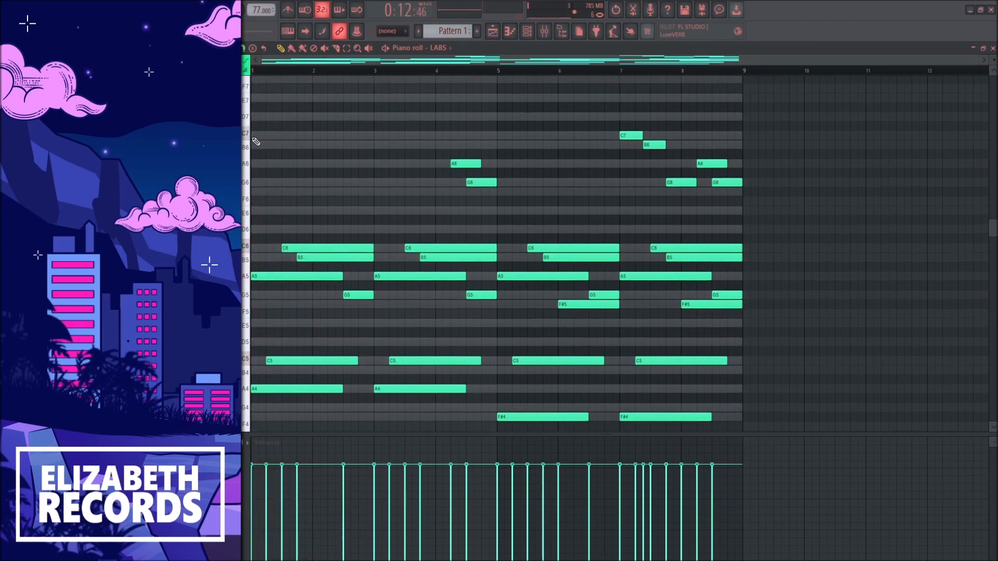
# Add a C7 note at the start of bar 1 and an A6 note in the last part of bar 2
pyautogui.click(256, 136)
pyautogui.moveTo(267, 135); pyautogui.dragTo(282, 135)
pyautogui.press('space')
pyautogui.click(330, 164)
# Duplicate the C7 and A6 notes into bars 5 and 6, and add a G6 note over the second half of bar 6
pyautogui.moveTo(385, 178); pyautogui.dragTo(529, 135)
pyautogui.hotkey('ctrl', 'd')
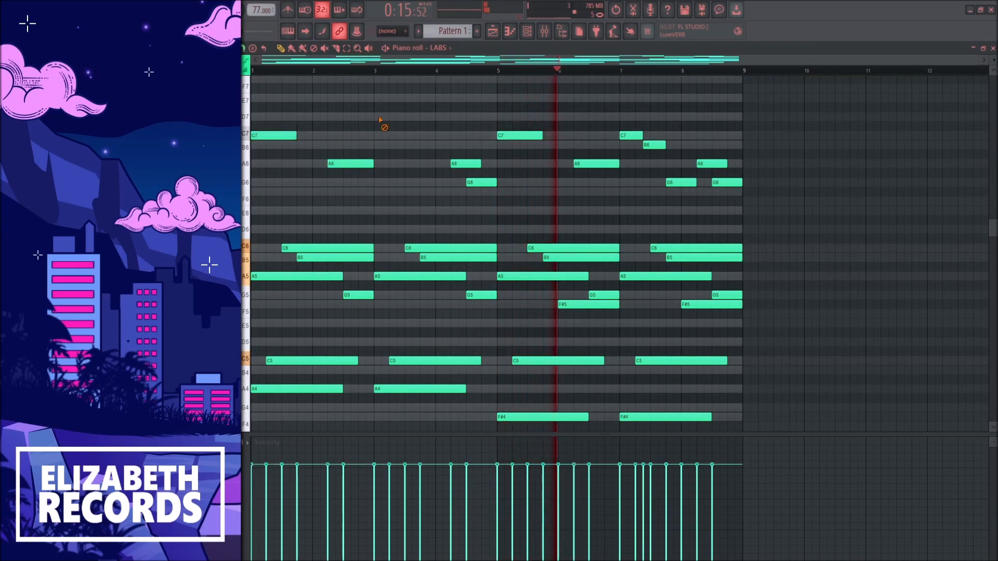
pyautogui.click(591, 183)
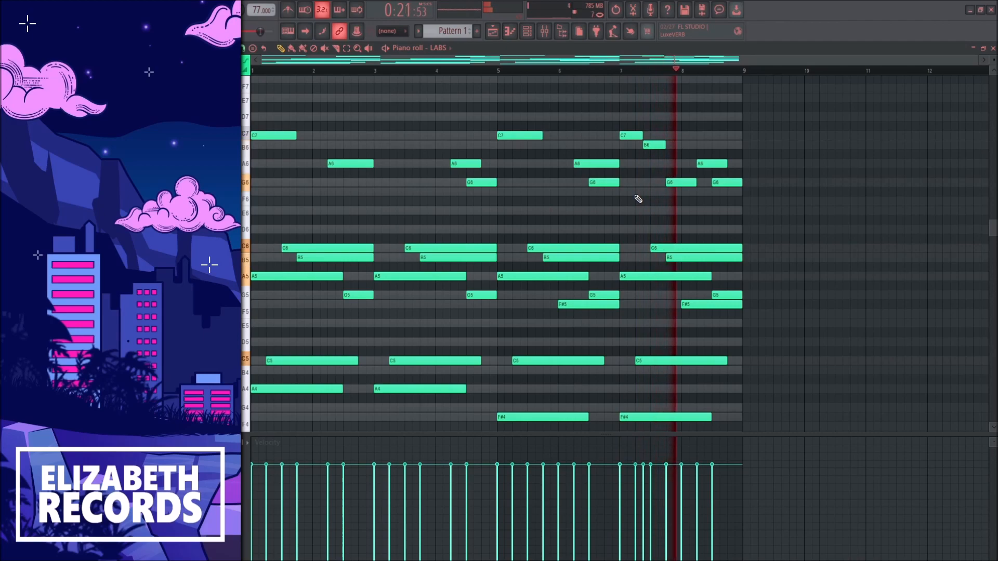
# Humanize the melody with varied note velocities and slightly staggered starts, and play it back
pyautogui.click(293, 225)
pyautogui.moveTo(487, 336); pyautogui.dragTo(487, 367)
pyautogui.click(550, 384)
pyautogui.press('space')
pyautogui.press('space')
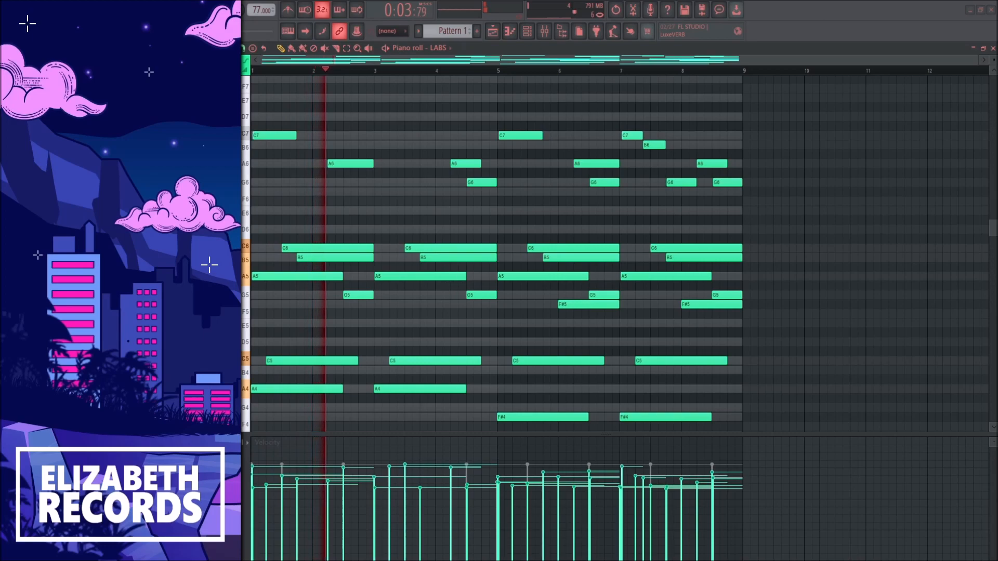
pyautogui.scroll(-5, 437, 200)
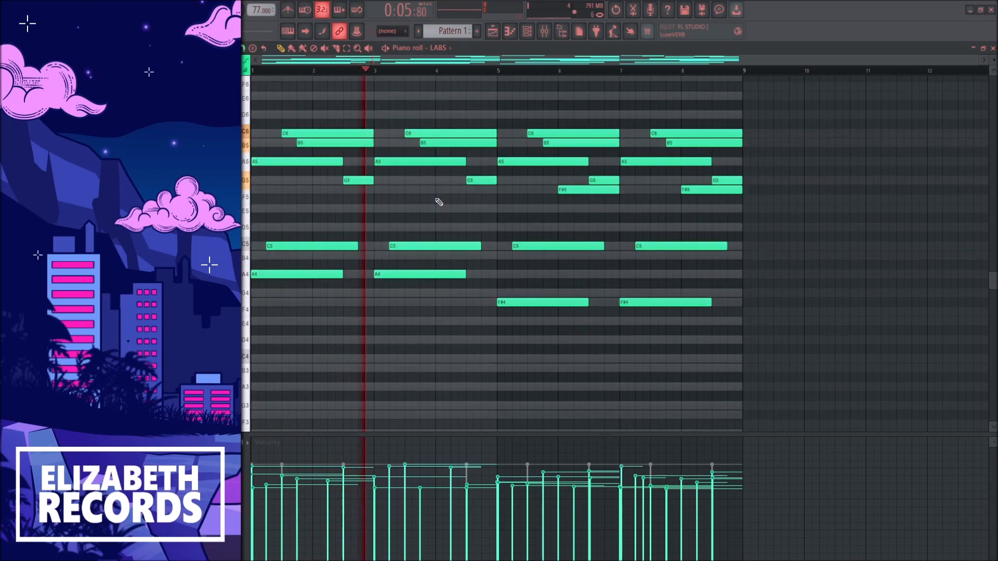
# Lower the LABS mixer track on Insert 3 slightly during playback, and stop the playback
pyautogui.press('F7')
pyautogui.moveTo(375, 420); pyautogui.dragTo(375, 425)
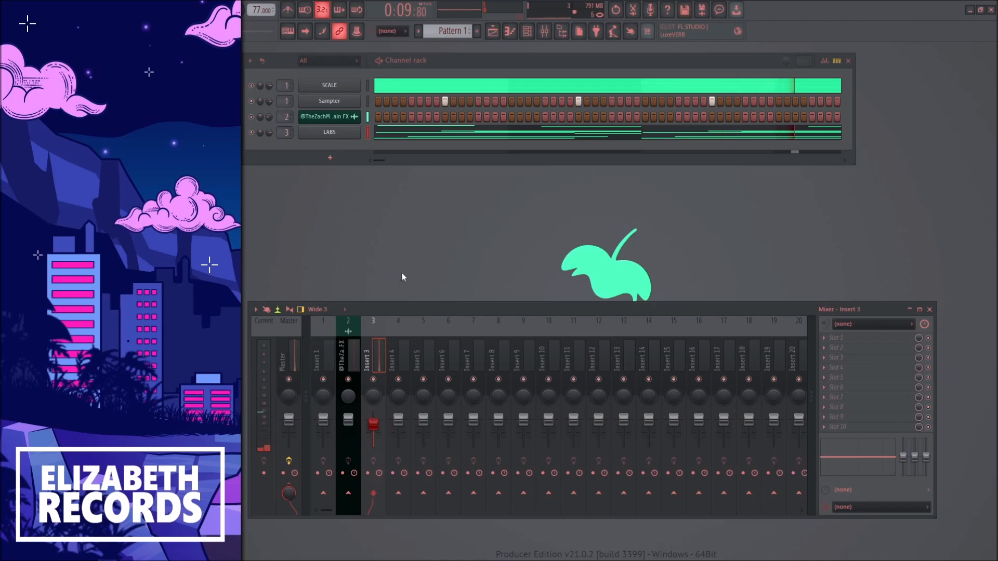
pyautogui.press('space')
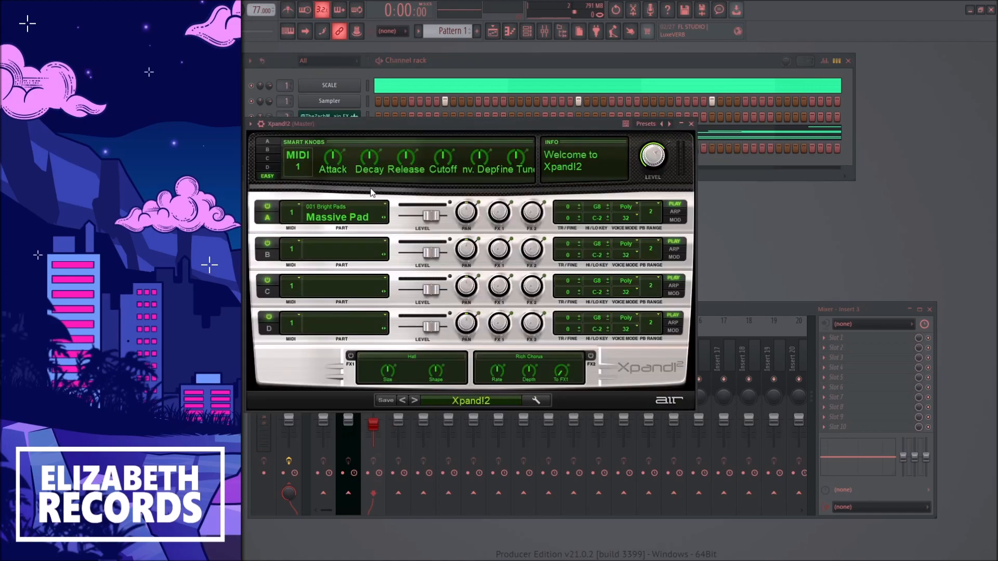
# Route Xpand!2 to mixer Insert 4 and load its 33 Simple Sine preset
pyautogui.click(324, 149)
pyautogui.click(325, 150)
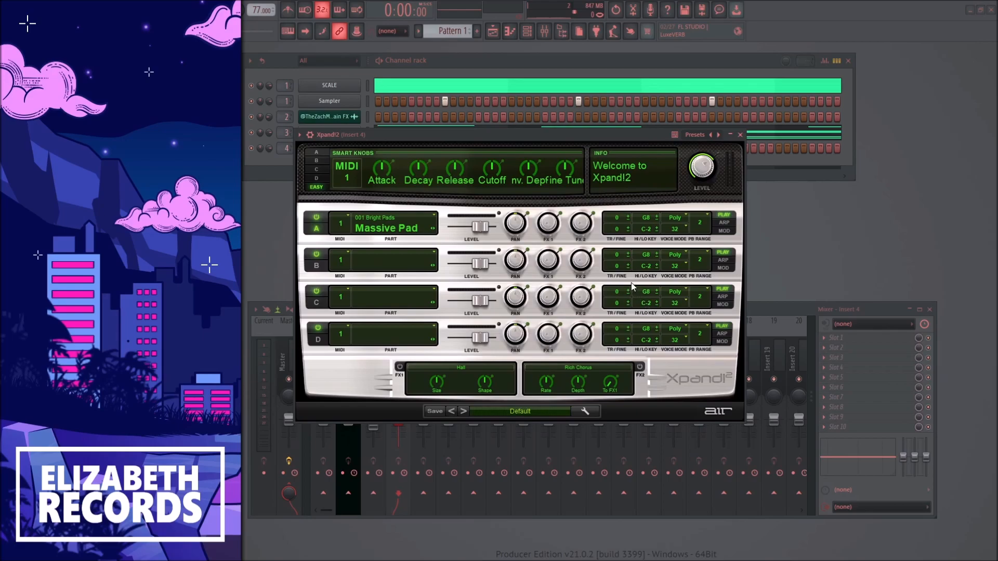
pyautogui.click(462, 411)
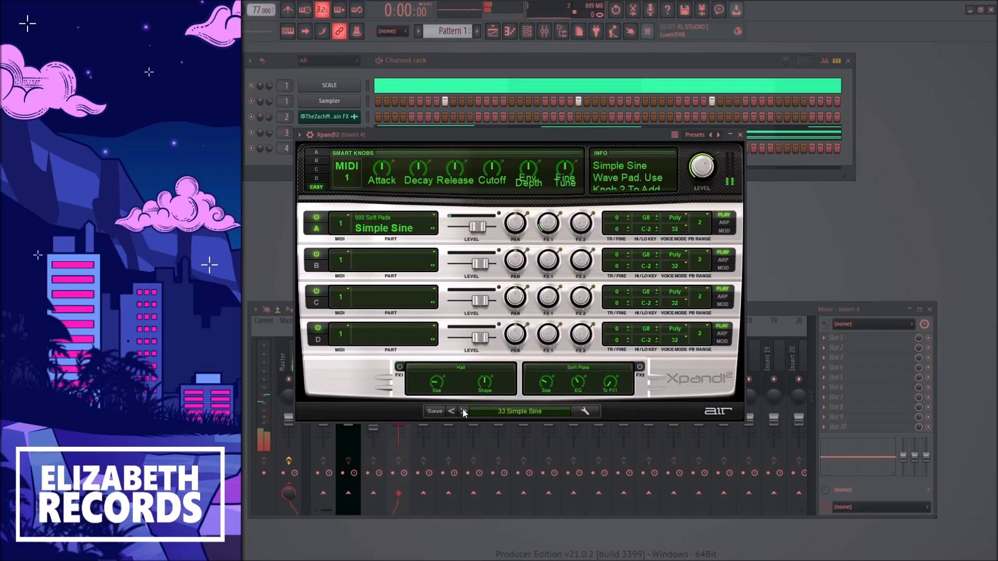
pyautogui.click(741, 134)
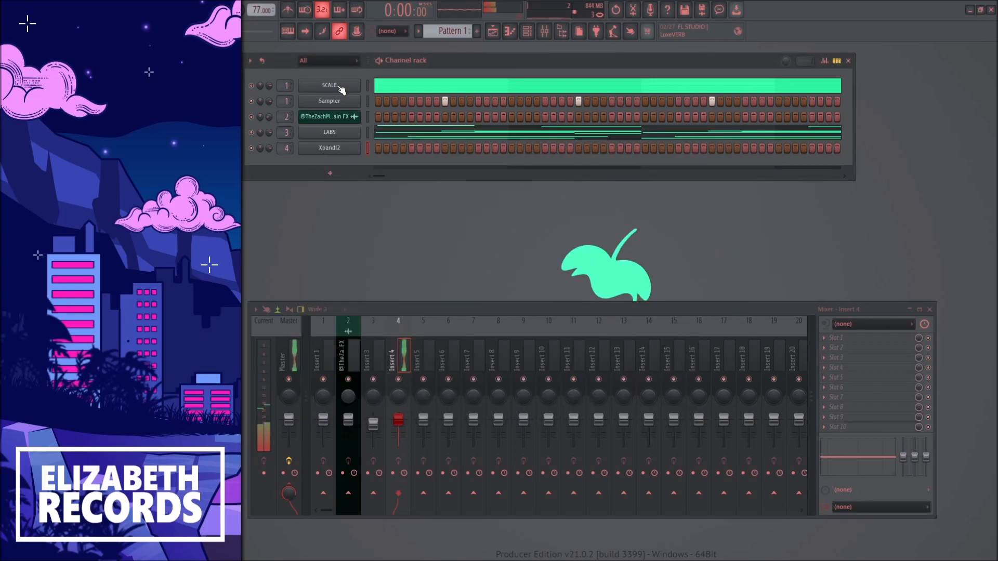
# Move the SCALE channel's notes out of Pattern 1 into Pattern 2 and return to Pattern 1
pyautogui.click(367, 86)
pyautogui.hotkey('ctrl', 'x')
pyautogui.scroll(1, 463, 30)
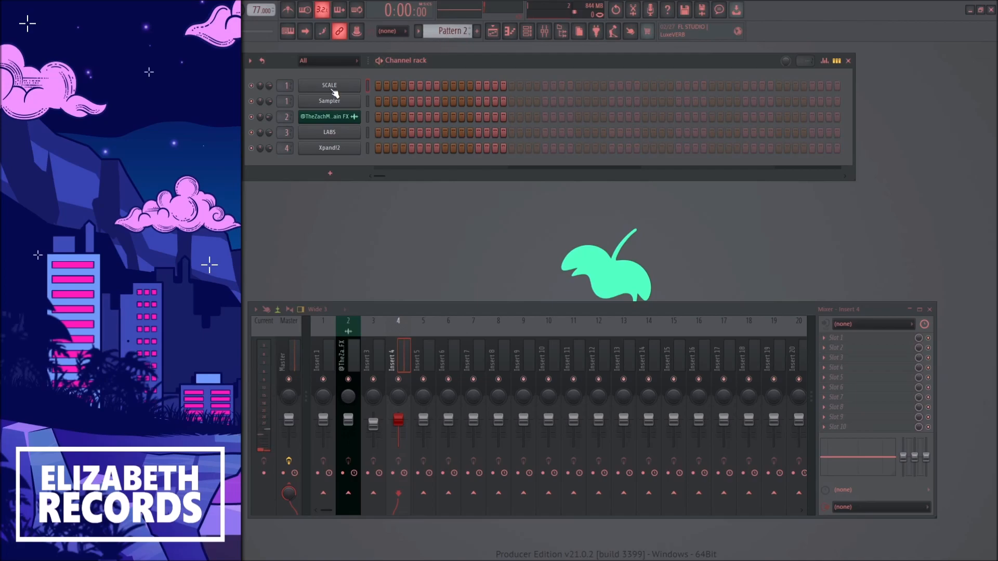
pyautogui.hotkey('ctrl', 'v')
pyautogui.scroll(-1, 463, 30)
# Open the piano roll for Xpand!2 and draw two-bar A4 and A5 notes over bars 1 and 2
pyautogui.rightClick(356, 152)
pyautogui.click(371, 159)
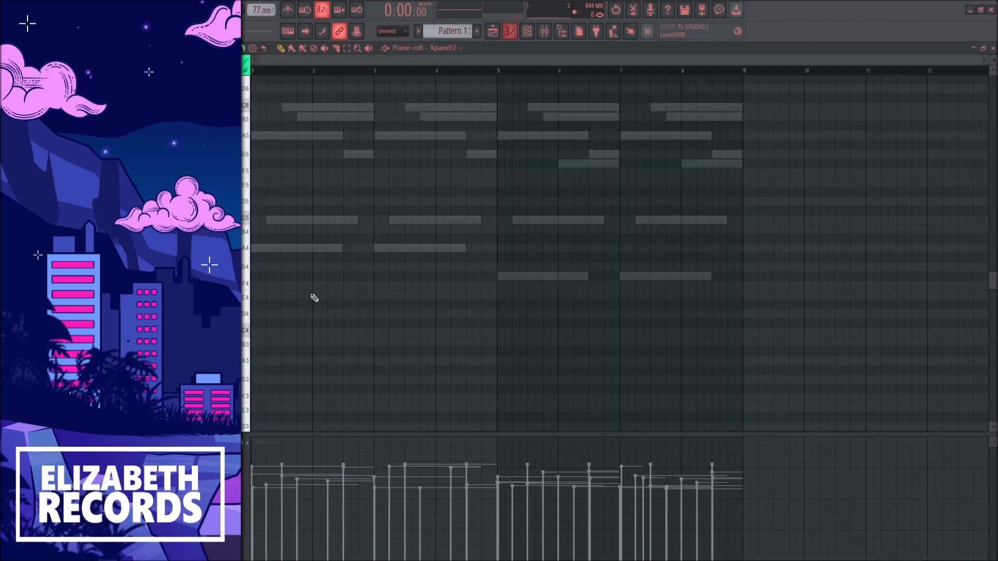
pyautogui.scroll(1, 314, 296)
pyautogui.moveTo(280, 278)
pyautogui.mouseDown()
pyautogui.moveTo(256, 278)
pyautogui.moveTo(356, 280)
pyautogui.mouseUp()
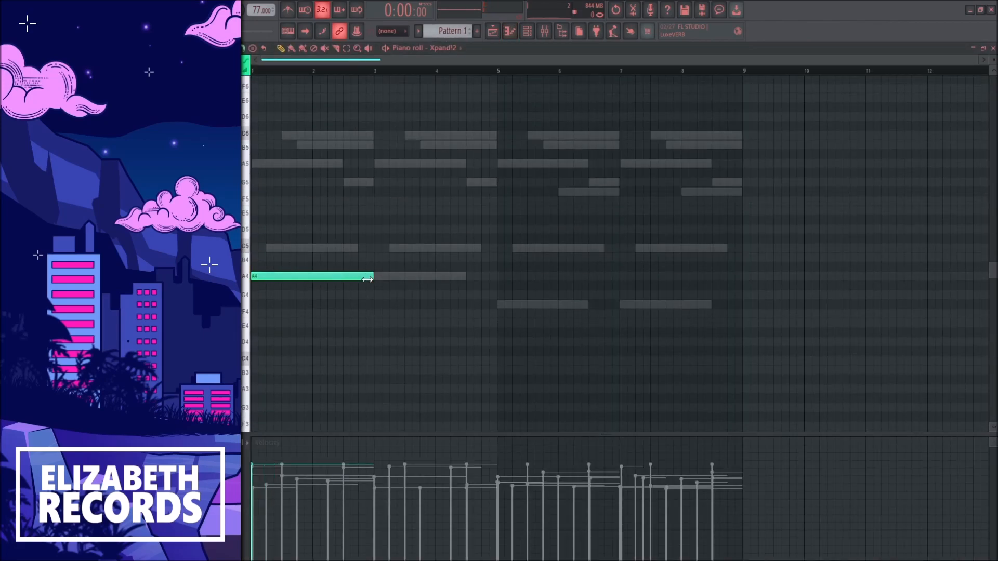
pyautogui.click(278, 164)
# Place two-bar C5 and C6 notes over bars 3 and 4 of the Xpand!2 part
pyautogui.moveTo(317, 248); pyautogui.dragTo(254, 248)
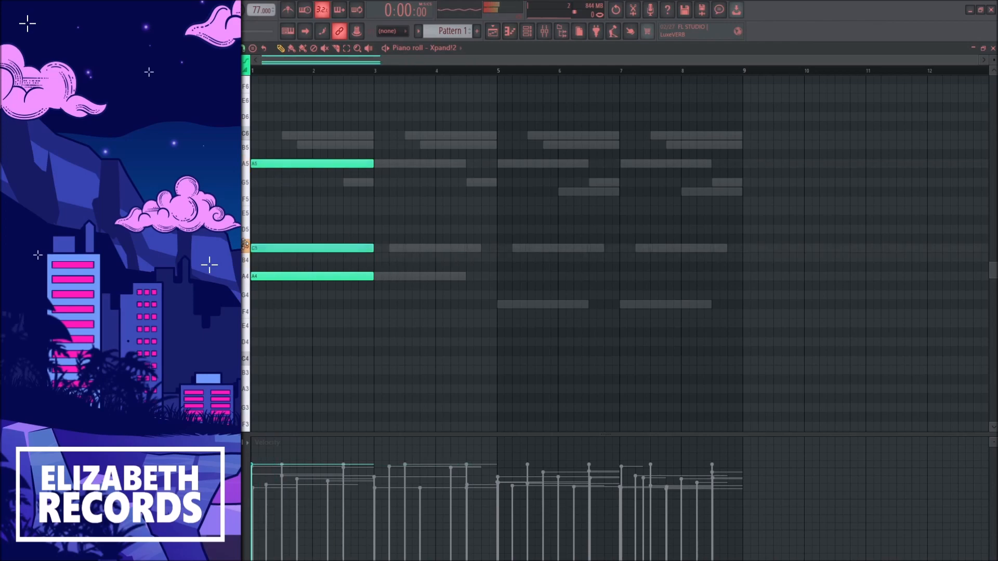
pyautogui.moveTo(337, 240)
pyautogui.mouseDown()
pyautogui.moveTo(414, 243)
pyautogui.moveTo(374, 253)
pyautogui.mouseUp()
pyautogui.rightClick(368, 248)
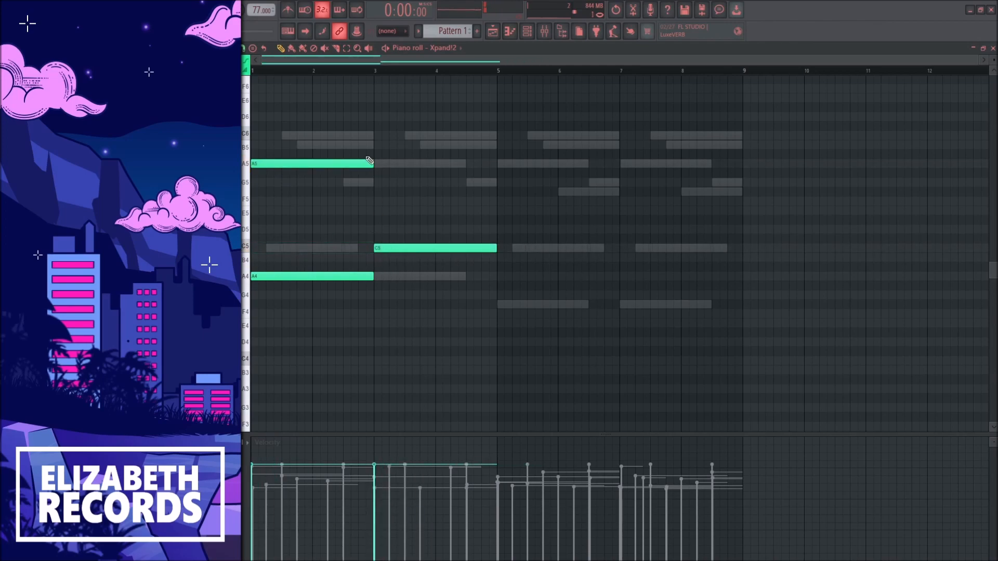
pyautogui.click(376, 135)
# Duplicate the Xpand!2 chords into bars 5 to 8, lower the bar 5 A4 to F#4, and start playback
pyautogui.hotkey('ctrl', 'b')
pyautogui.moveTo(548, 276); pyautogui.dragTo(552, 305)
pyautogui.moveTo(641, 250)
pyautogui.mouseDown()
pyautogui.moveTo(640, 306)
pyautogui.moveTo(641, 249)
pyautogui.mouseUp()
pyautogui.press('space')
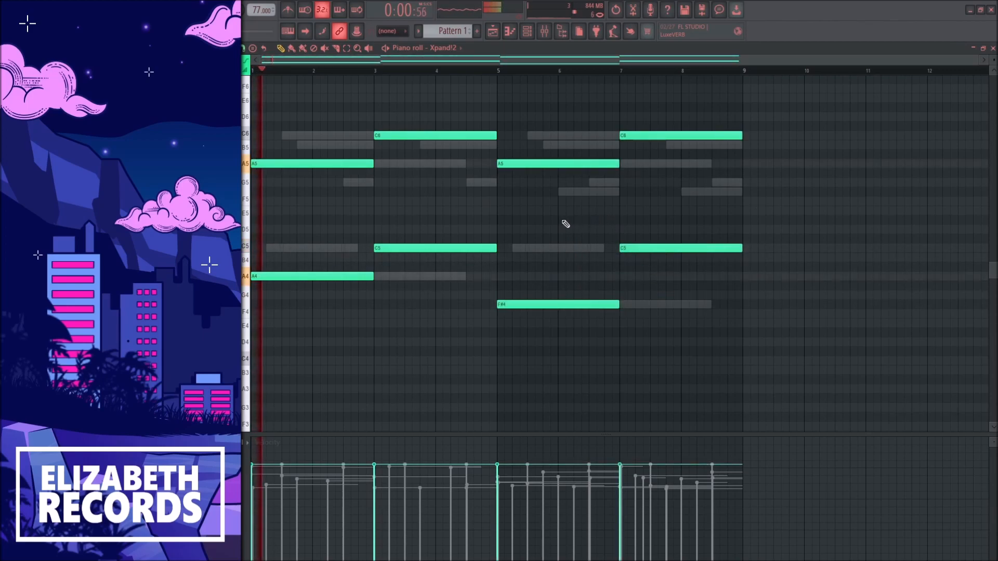
# Lower the Xpand!2 mixer track on Insert 4 during playback, and stop the playback
pyautogui.press('Escape')
pyautogui.moveTo(401, 420); pyautogui.dragTo(400, 437)
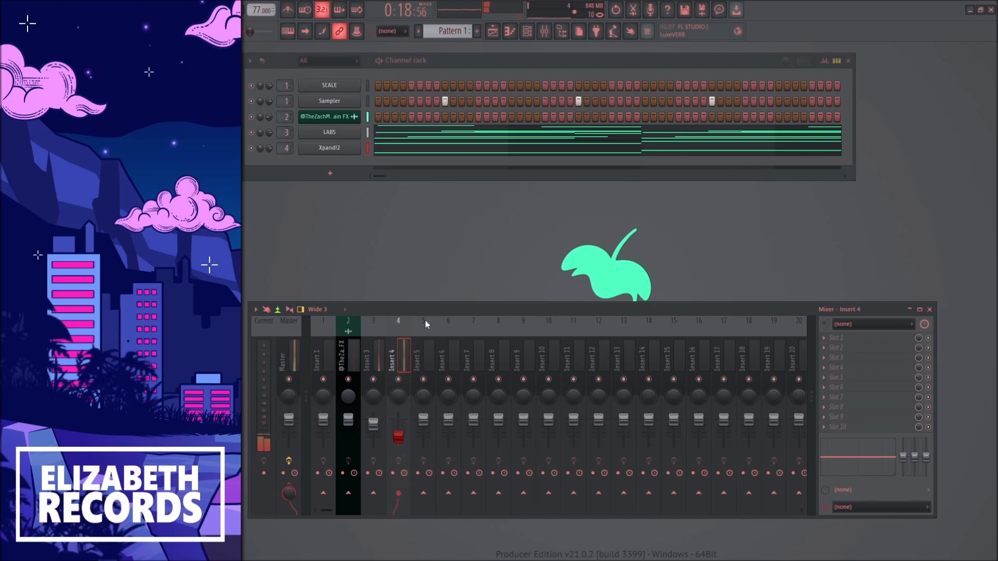
pyautogui.press('space')
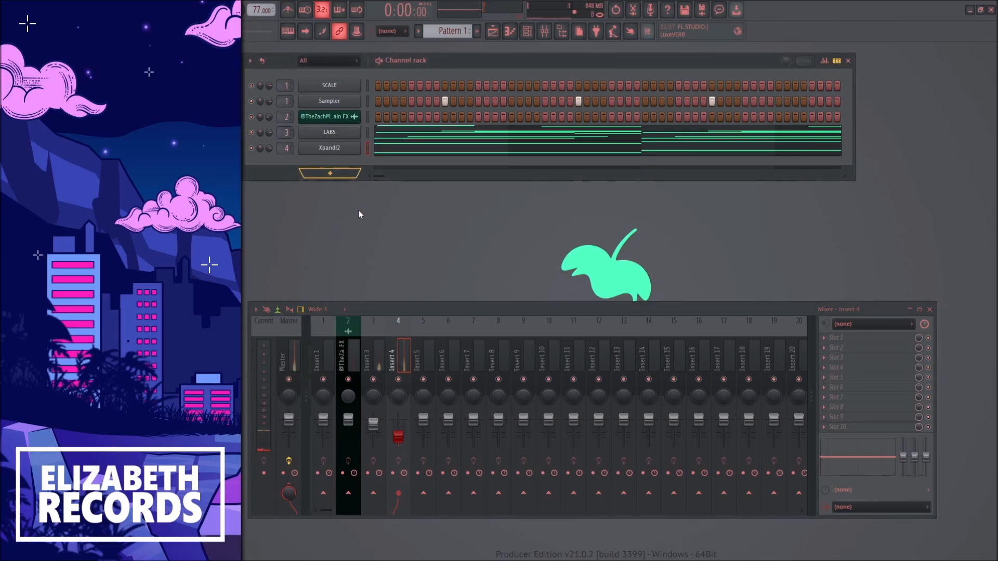
# Add the D-50 synth with the 4-2: Vibraphone patch and route it to mixer Insert 5
pyautogui.click(353, 194)
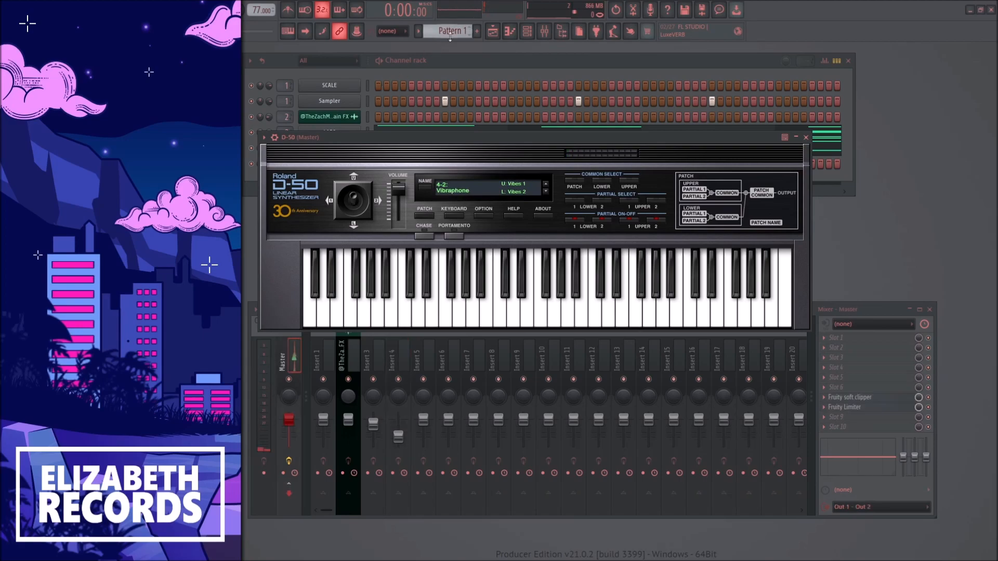
pyautogui.click(806, 137)
pyautogui.moveTo(285, 164); pyautogui.dragTo(285, 158)
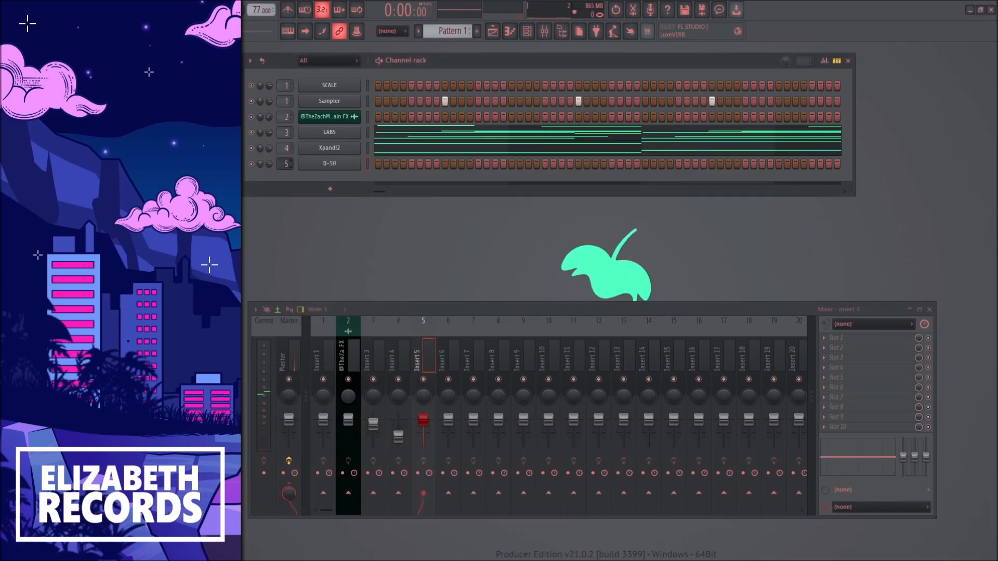
# Add Fruity parametric EQ 2 in slot 6 of Insert 5, cutting the lows and reducing the highs
pyautogui.click(872, 387)
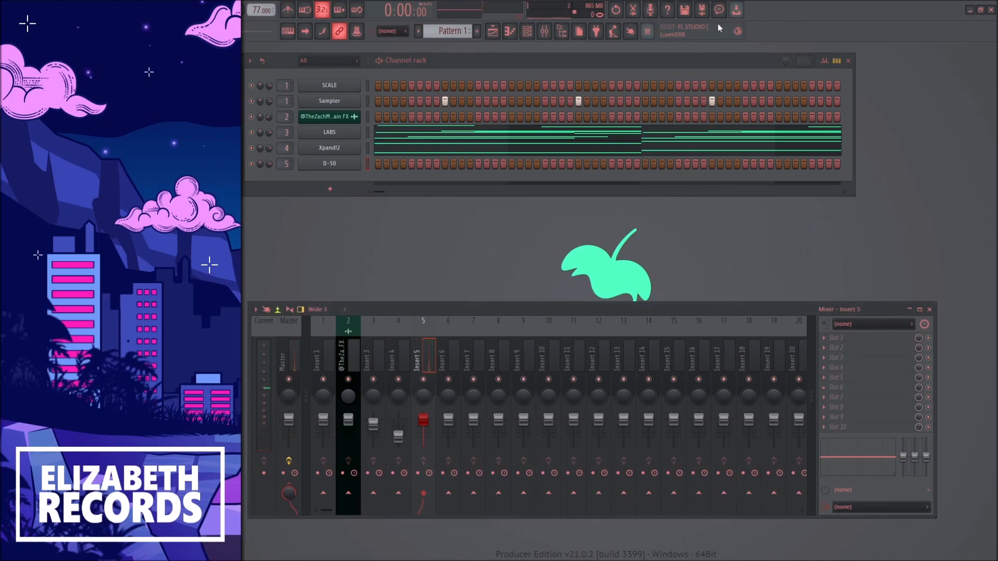
pyautogui.moveTo(453, 199); pyautogui.dragTo(421, 246)
pyautogui.moveTo(281, 199); pyautogui.dragTo(344, 264)
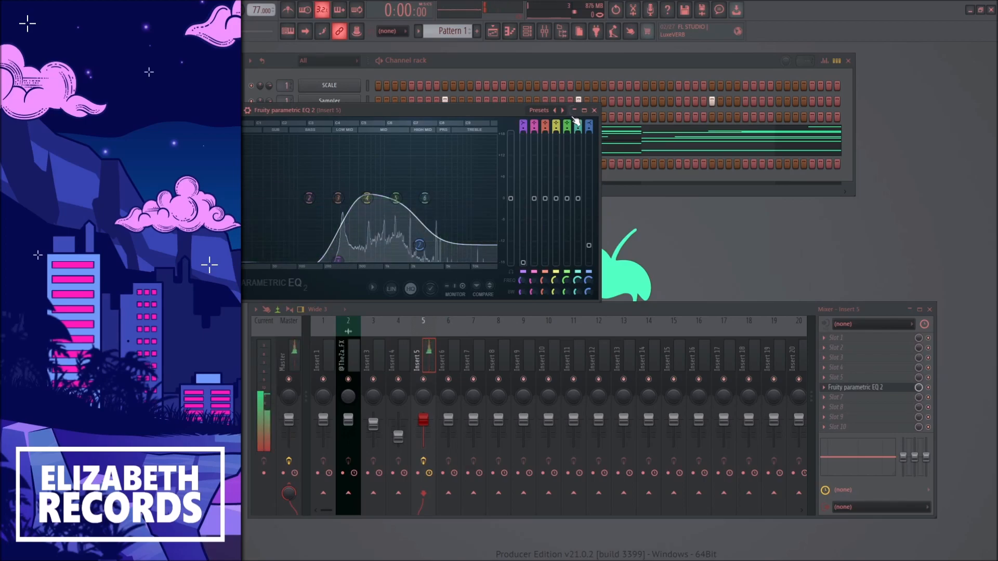
pyautogui.click(594, 110)
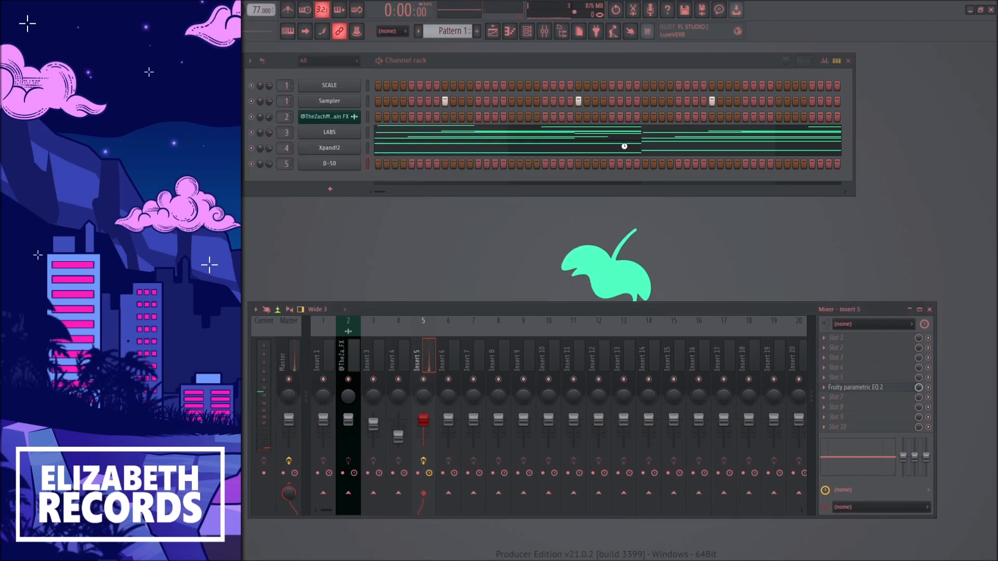
# Add Fruity delay bank in slot 7 of Insert 5 and try several of its presets
pyautogui.click(524, 125)
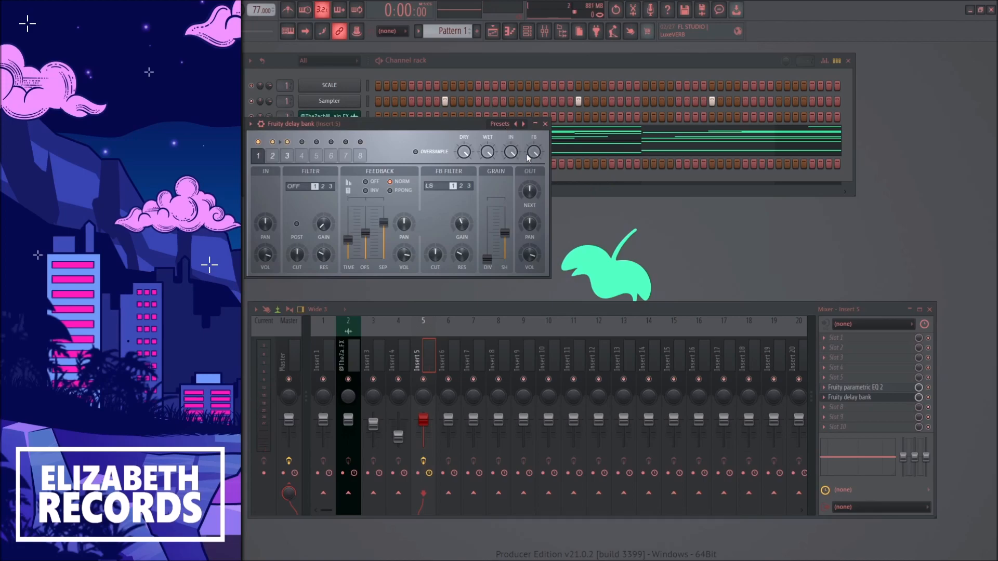
pyautogui.click(523, 124)
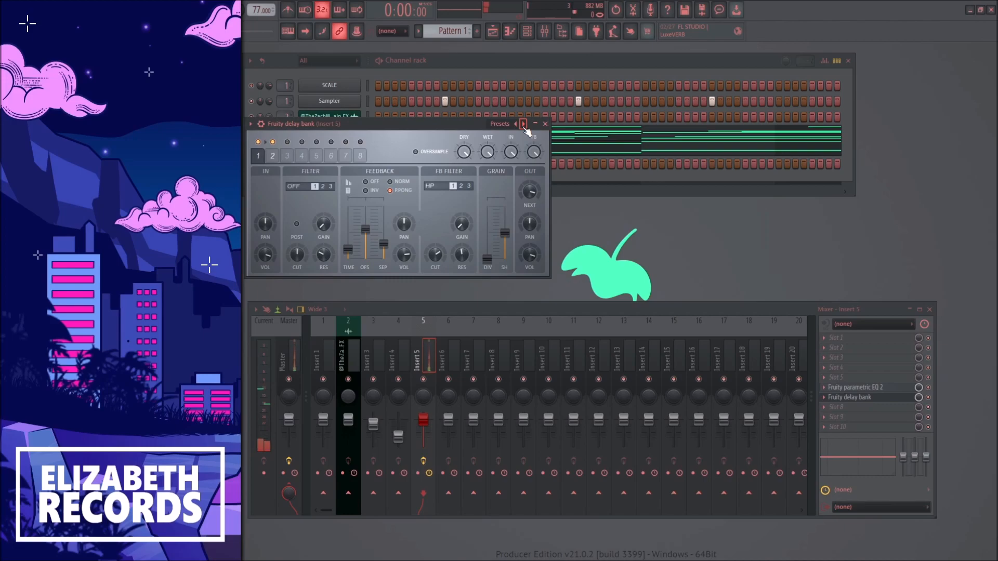
pyautogui.click(524, 124)
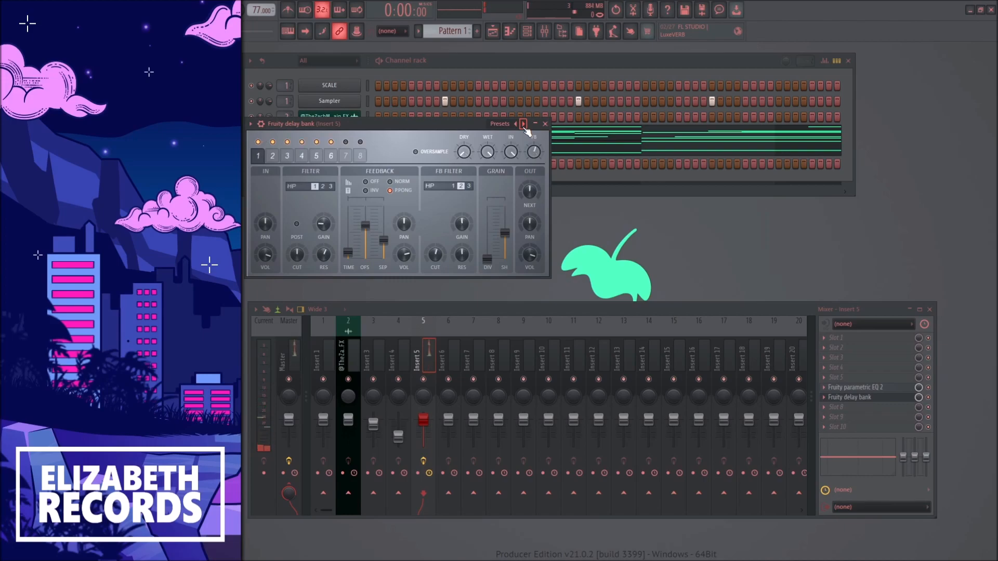
pyautogui.click(523, 125)
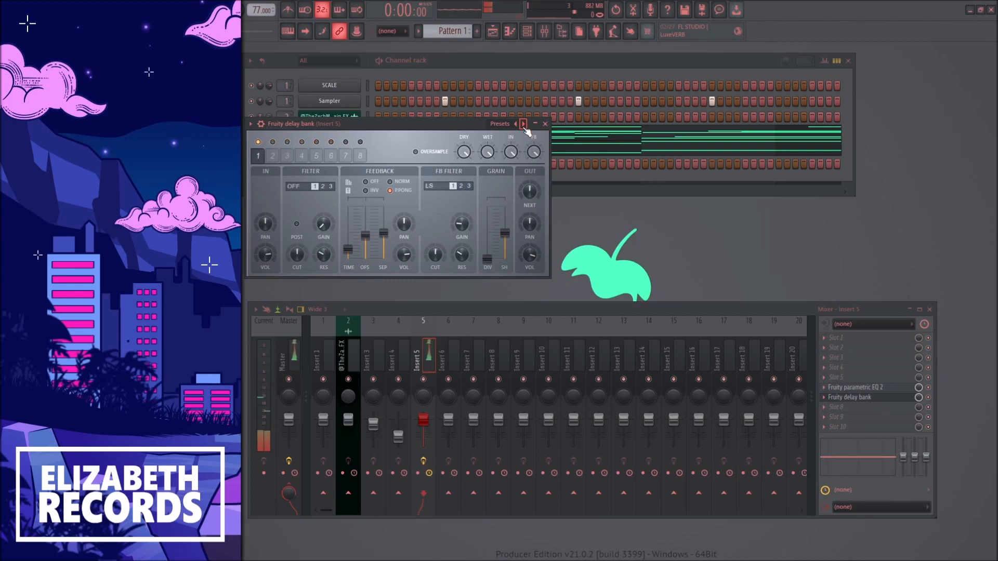
pyautogui.click(545, 123)
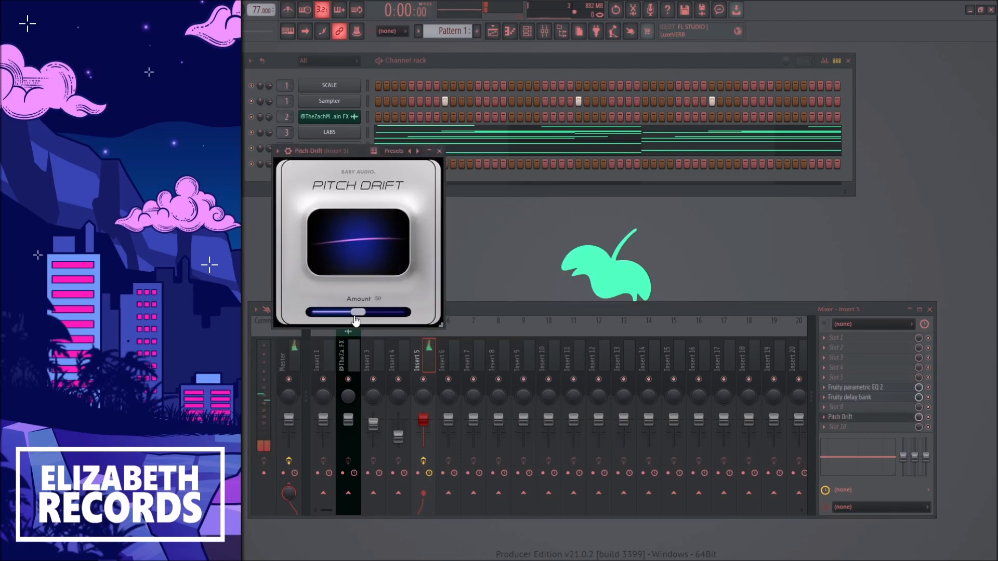
# Add Pitch Drift with an Amount of about 38 in slot 9 and Fruity Reeverb 2 in slot 10 of Insert 5
pyautogui.moveTo(358, 312); pyautogui.dragTo(346, 313)
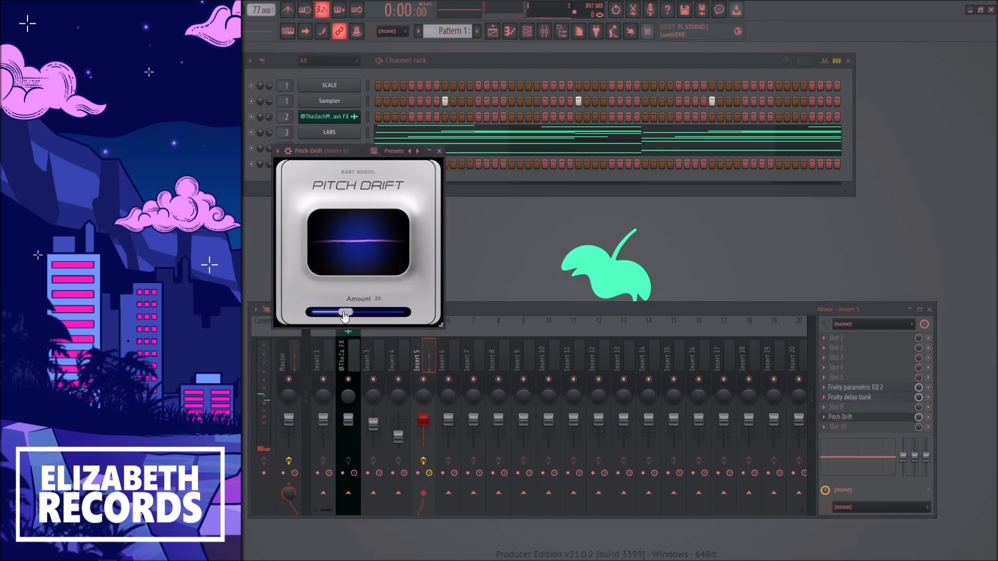
pyautogui.click(840, 417)
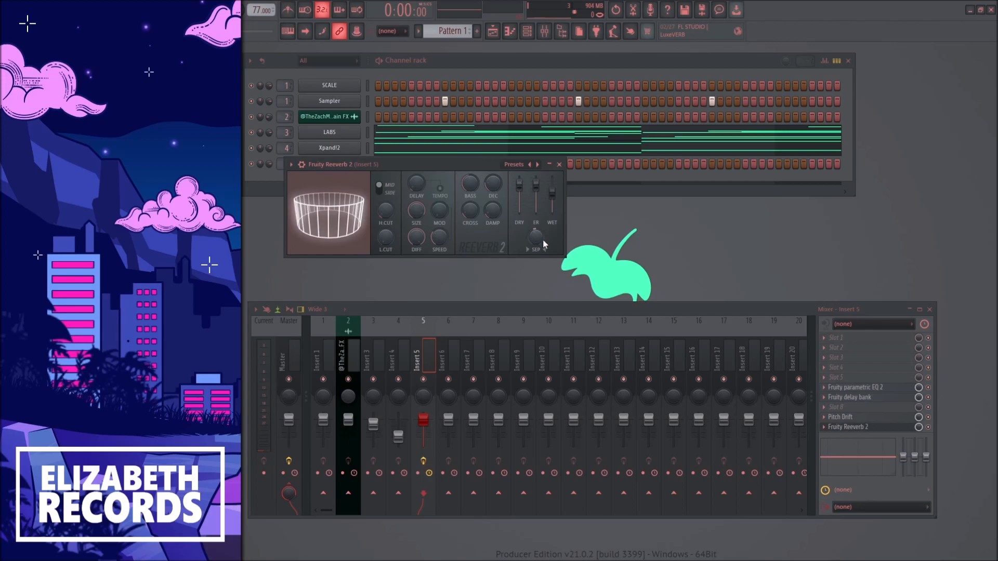
pyautogui.click(560, 165)
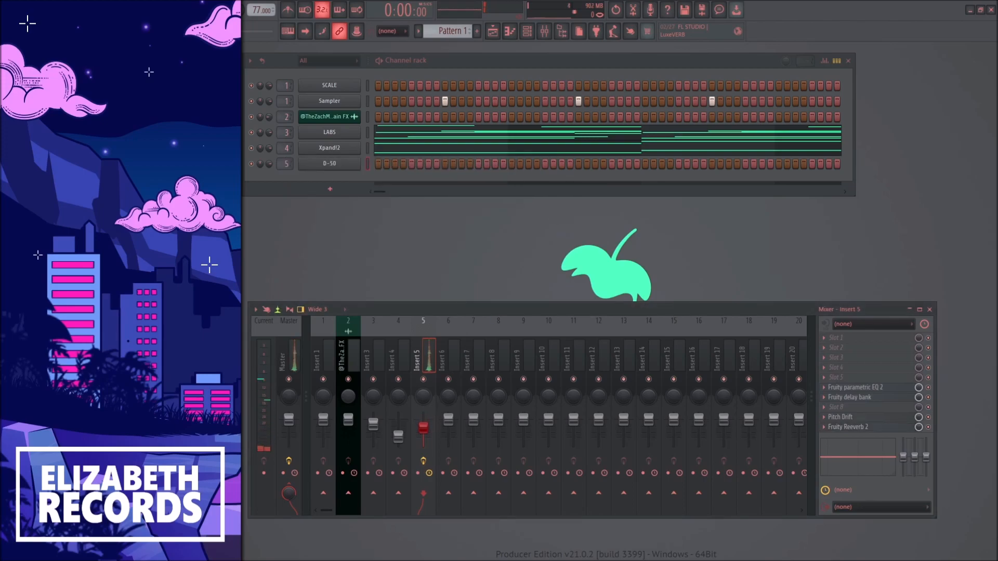
# Place half-bar D-50 notes C7, A6, C6 and B5 at the starts of bars 1 to 4
pyautogui.press('F7')
pyautogui.click(270, 166)
pyautogui.moveTo(373, 163); pyautogui.dragTo(287, 159)
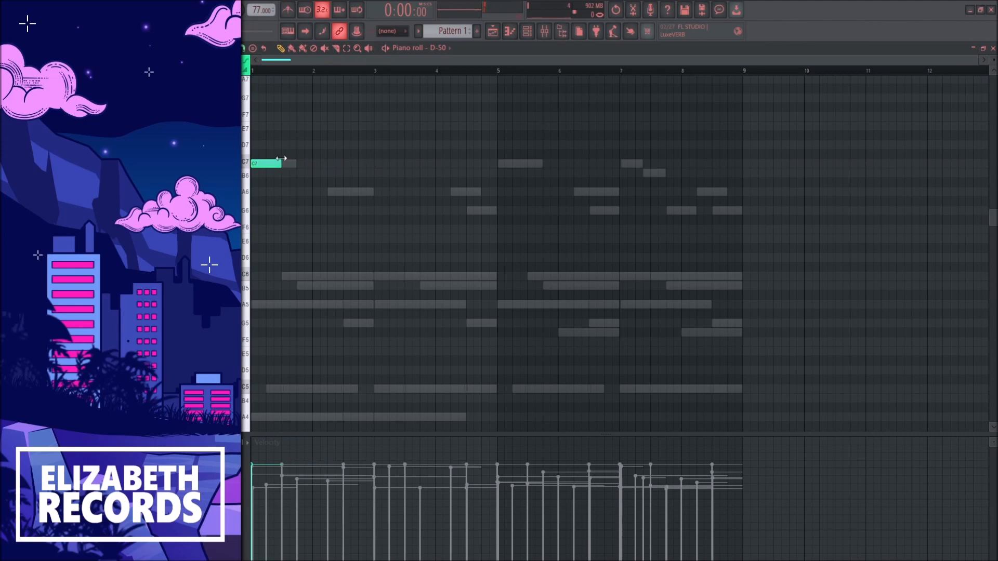
pyautogui.press('space')
pyautogui.click(314, 191)
pyautogui.click(377, 276)
pyautogui.click(439, 286)
# Duplicate the four D-50 notes into bars 5 to 8 and return to the mixer
pyautogui.moveTo(493, 306); pyautogui.dragTo(310, 165)
pyautogui.rightClick(320, 157)
pyautogui.hotkey('ctrl', 'b')
pyautogui.moveTo(475, 164); pyautogui.dragTo(506, 166)
pyautogui.press('Escape')
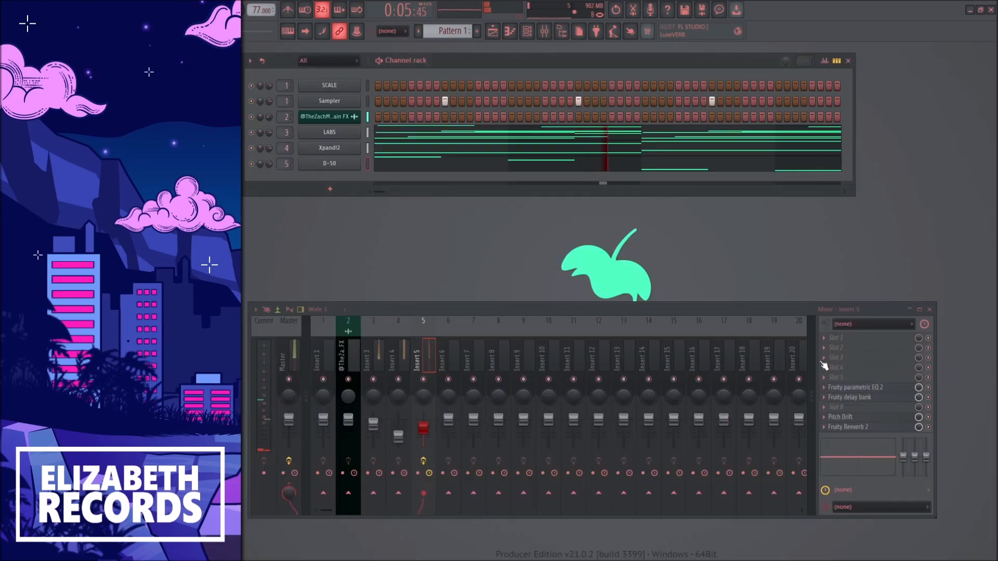
# Stop playback and chop every D-50 note into three short repeats with descending velocities
pyautogui.keyDown('alt'); pyautogui.rightClick(829, 399); pyautogui.keyUp('alt')
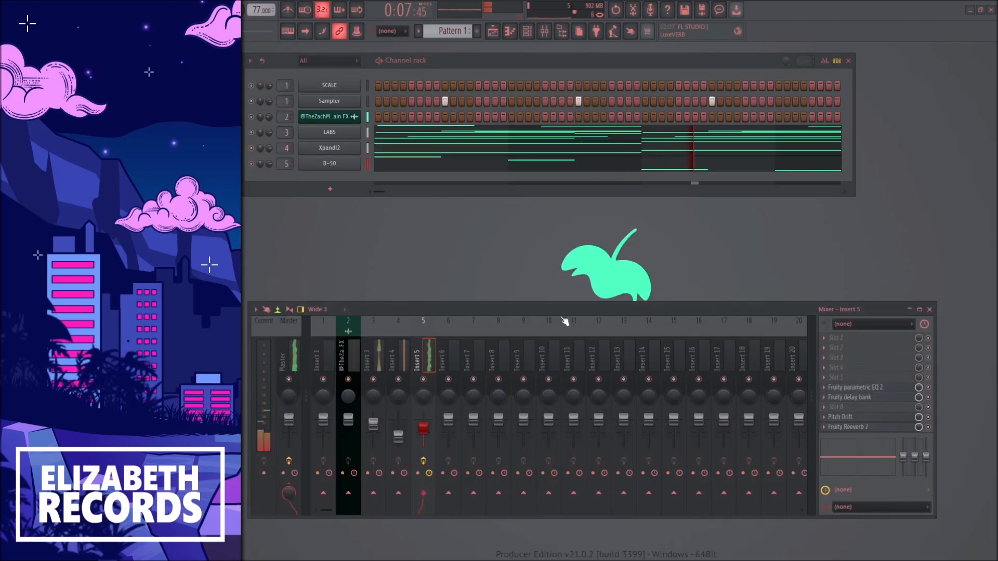
pyautogui.press('space')
pyautogui.click(391, 163)
pyautogui.moveTo(754, 327); pyautogui.dragTo(244, 123)
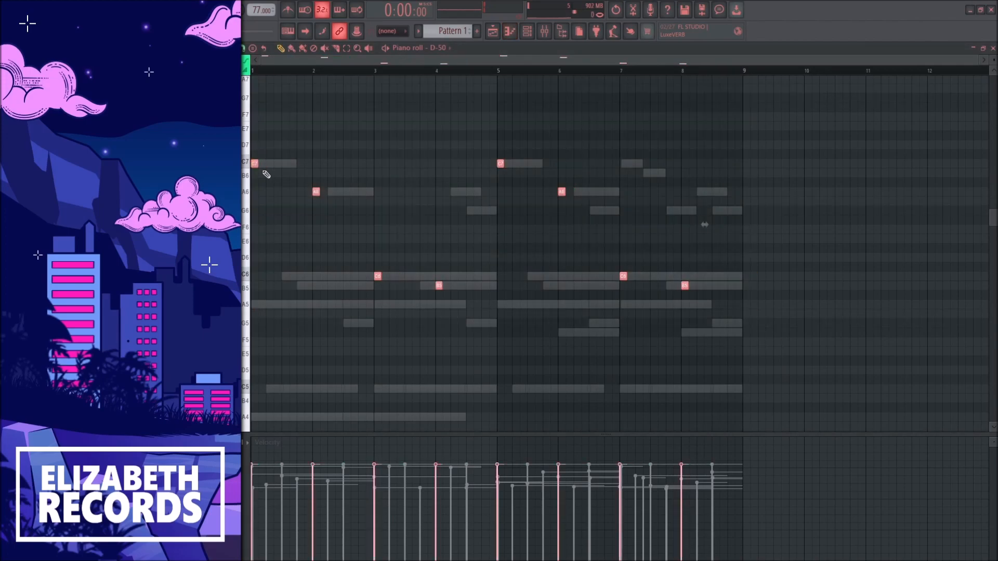
pyautogui.moveTo(254, 164); pyautogui.dragTo(287, 163)
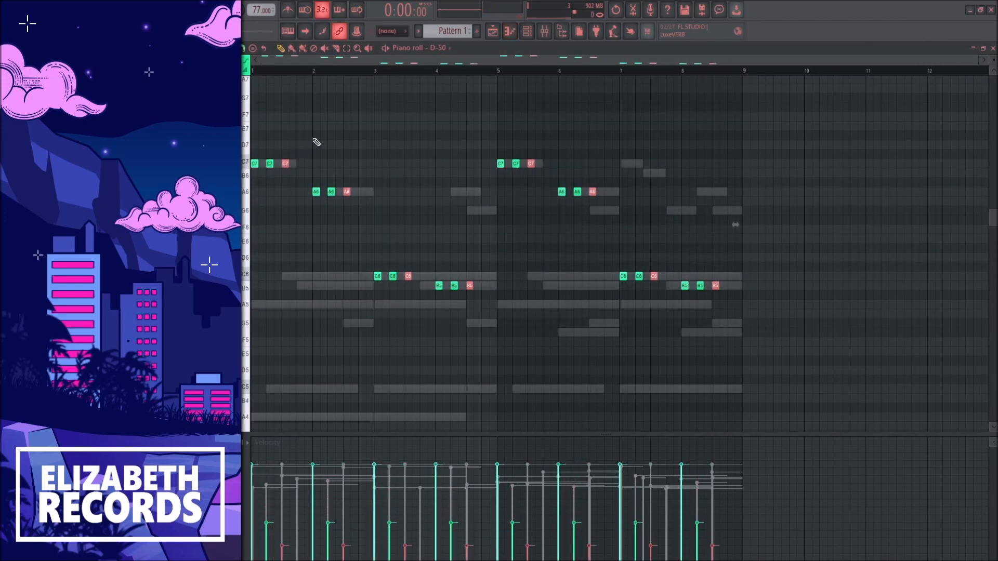
# Deselect the D-50 notes, and lower the Insert 5 fader slightly during playback
pyautogui.keyDown('ctrl'); pyautogui.click(369, 139); pyautogui.keyUp('ctrl')
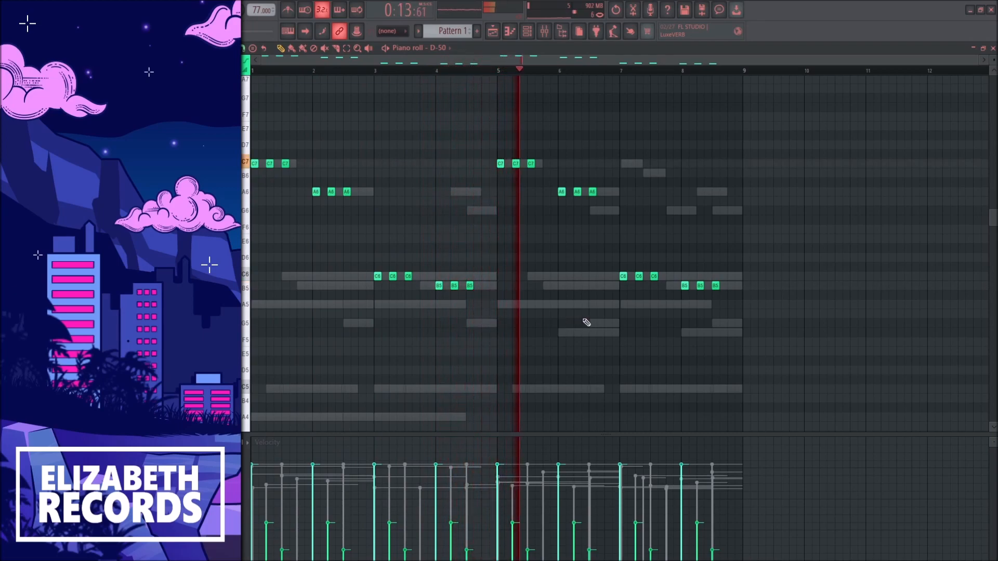
pyautogui.press('F7')
pyautogui.moveTo(436, 426); pyautogui.dragTo(436, 430)
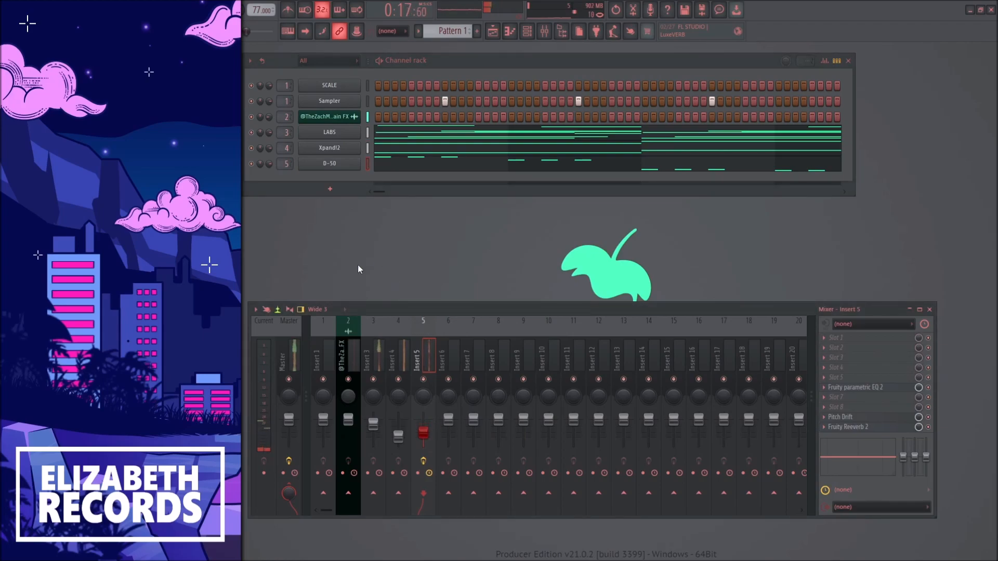
# Add Piano V2 with the American Large Hall preset and route it to mixer Insert 6
pyautogui.click(328, 191)
pyautogui.click(452, 219)
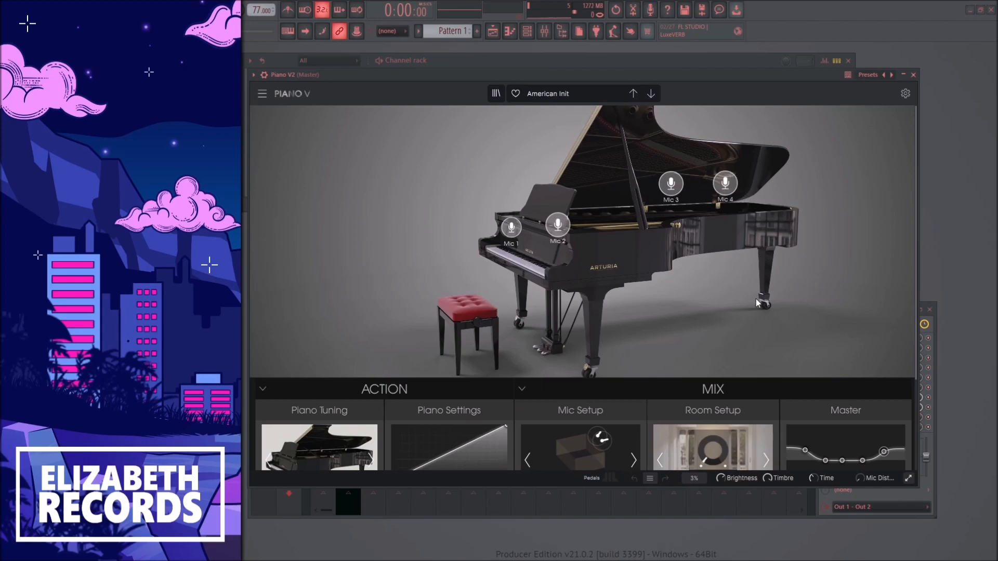
pyautogui.click(651, 94)
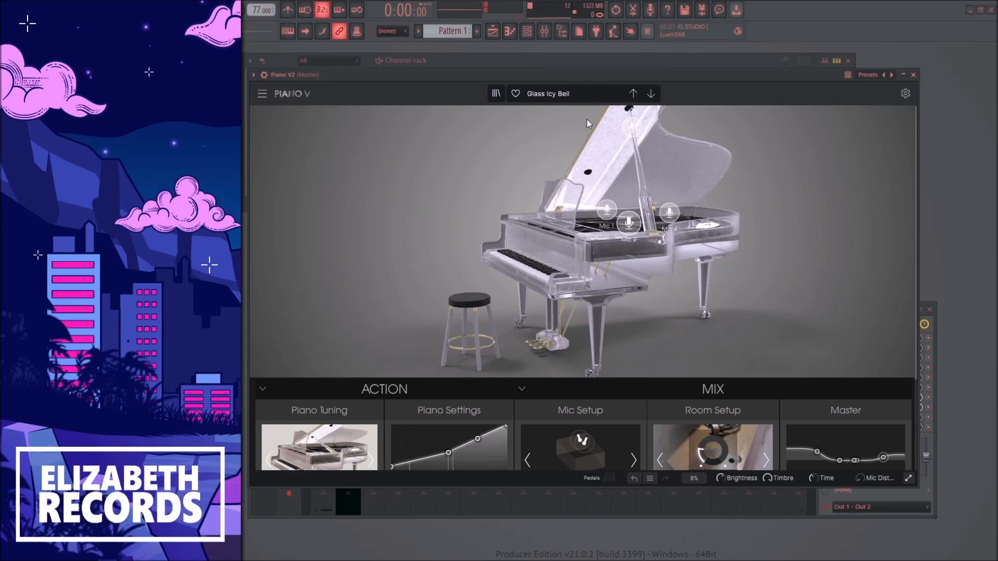
pyautogui.click(650, 95)
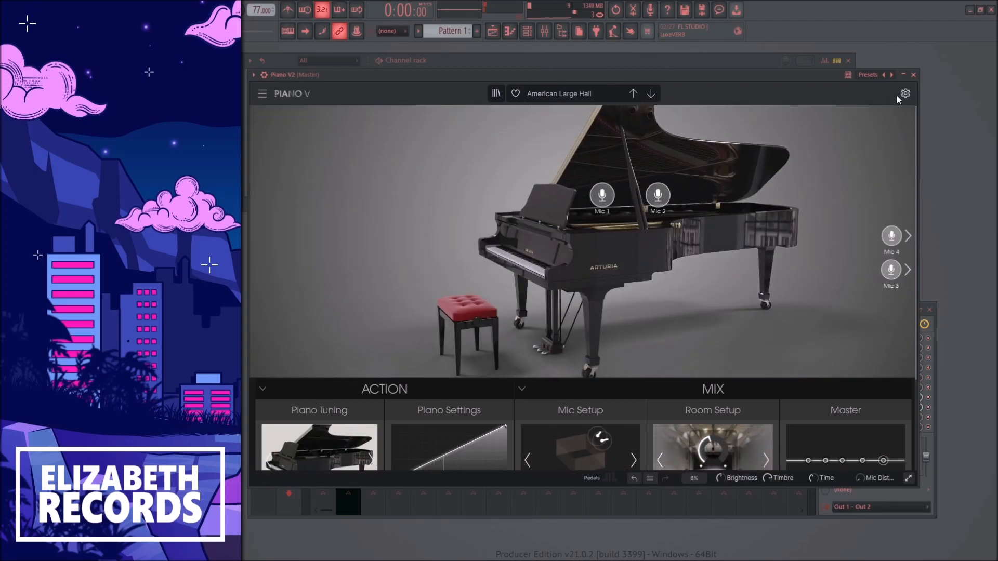
pyautogui.click(914, 75)
pyautogui.scroll(6, 289, 179)
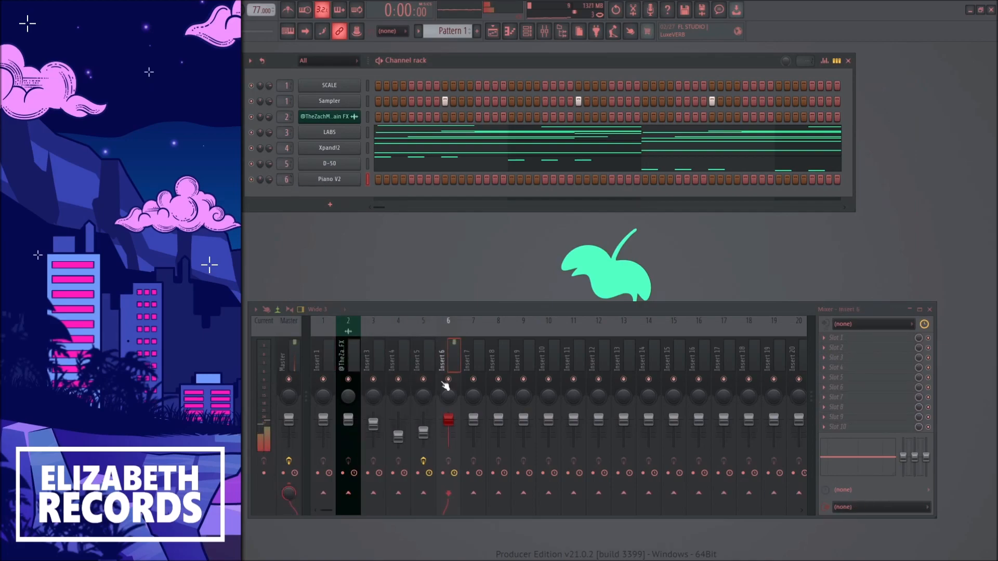
# Copy the LABS notes into the Piano V2 channel and play them in its piano roll
pyautogui.click(368, 134)
pyautogui.hotkey('ctrl', 'c')
pyautogui.click(368, 180)
pyautogui.hotkey('ctrl', 'v')
pyautogui.click(383, 180)
pyautogui.press('space')
pyautogui.scroll(-6, 442, 227)
# Select all the Piano V2 notes and lower their velocities to about half
pyautogui.moveTo(805, 355); pyautogui.dragTo(252, 74)
pyautogui.scroll(6, 407, 189)
pyautogui.scroll(-9, 407, 183)
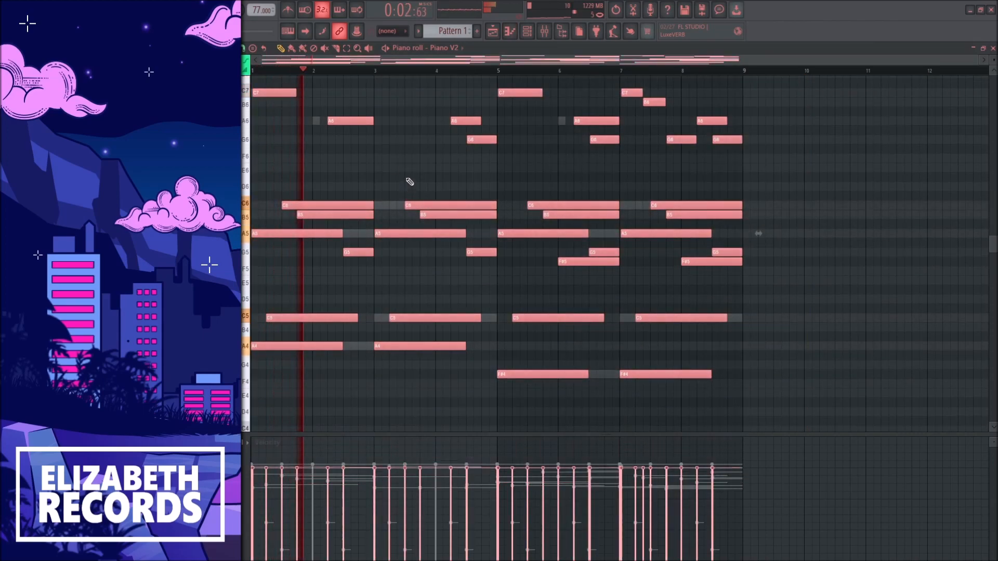
pyautogui.press('space')
pyautogui.press('space')
pyautogui.scroll(-5, 409, 174)
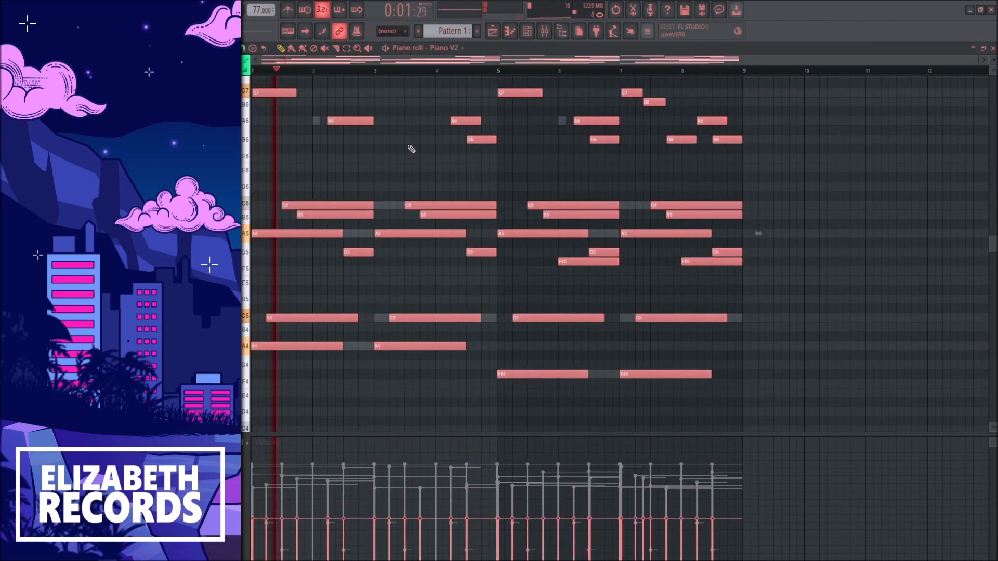
# Transpose the Piano V2 notes up one octave and vary their velocities
pyautogui.hotkey('ctrl', 'd')
pyautogui.scroll(2, 420, 167)
pyautogui.hotkey('ctrl', 'Up')
pyautogui.scroll(2, 421, 169)
pyautogui.press('space')
pyautogui.press('space')
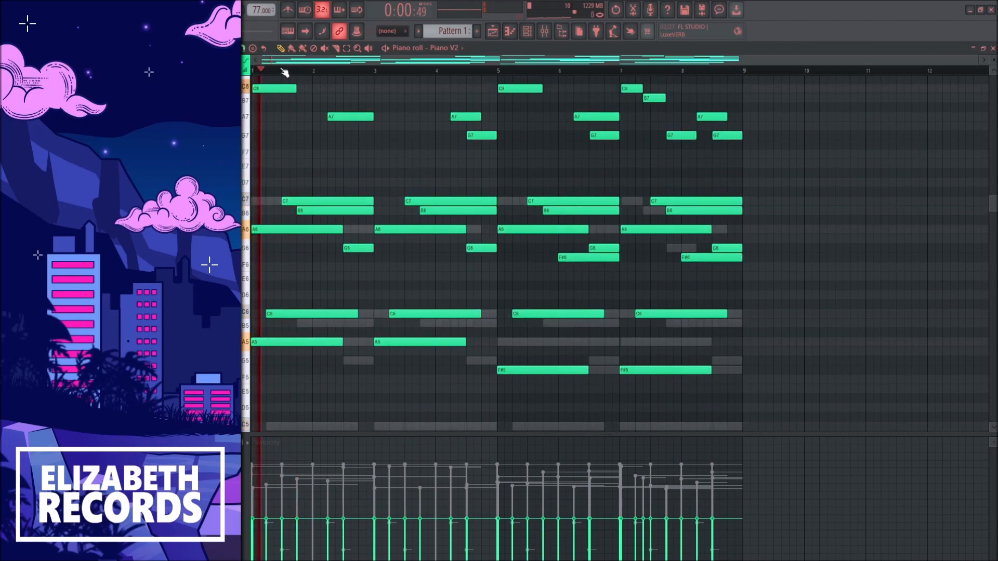
pyautogui.scroll(-3, 450, 319)
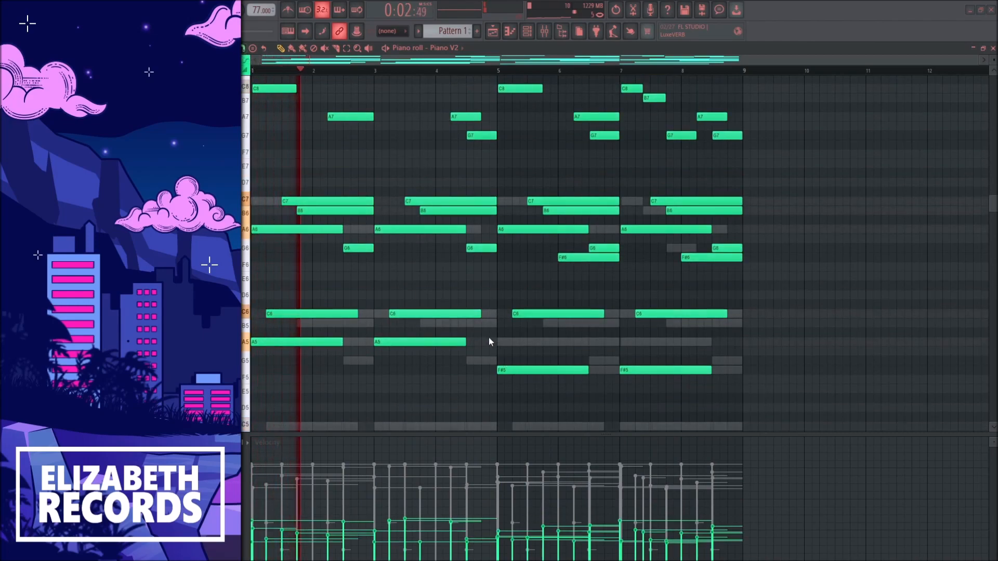
pyautogui.scroll(2, 543, 370)
# Add Fruity Reeverb 2 in slot 7 of Insert 6
pyautogui.press('F7')
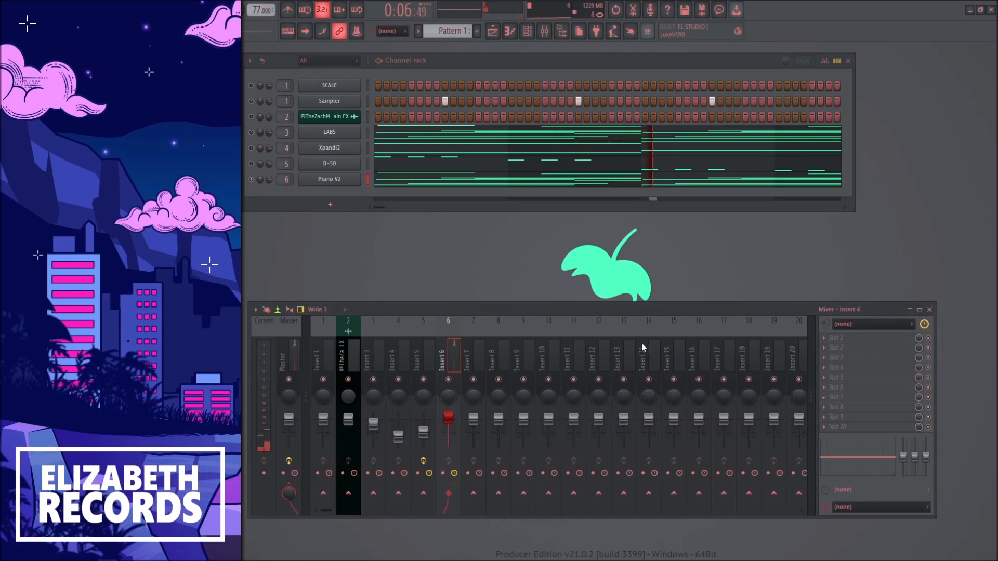
pyautogui.click(613, 153)
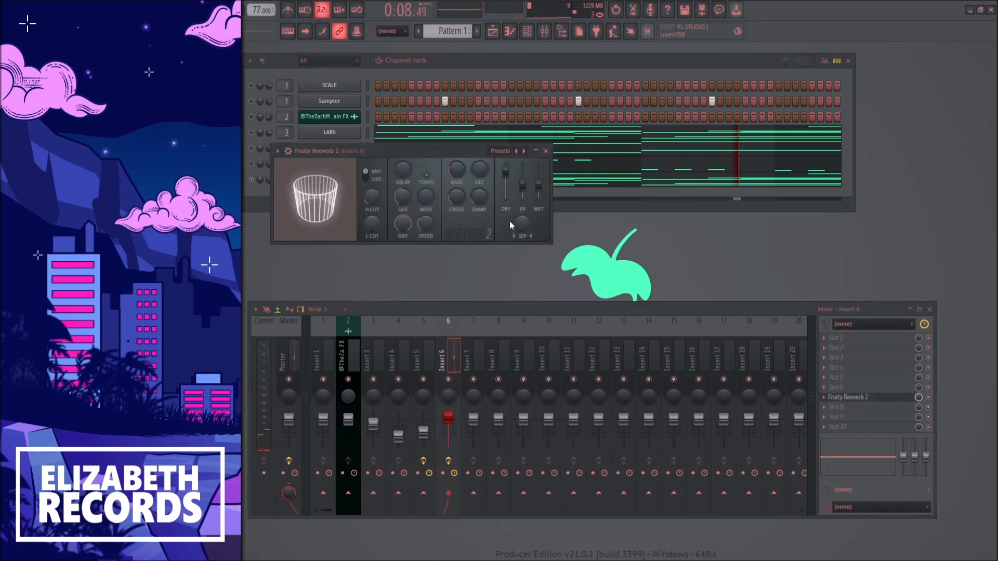
pyautogui.click(546, 151)
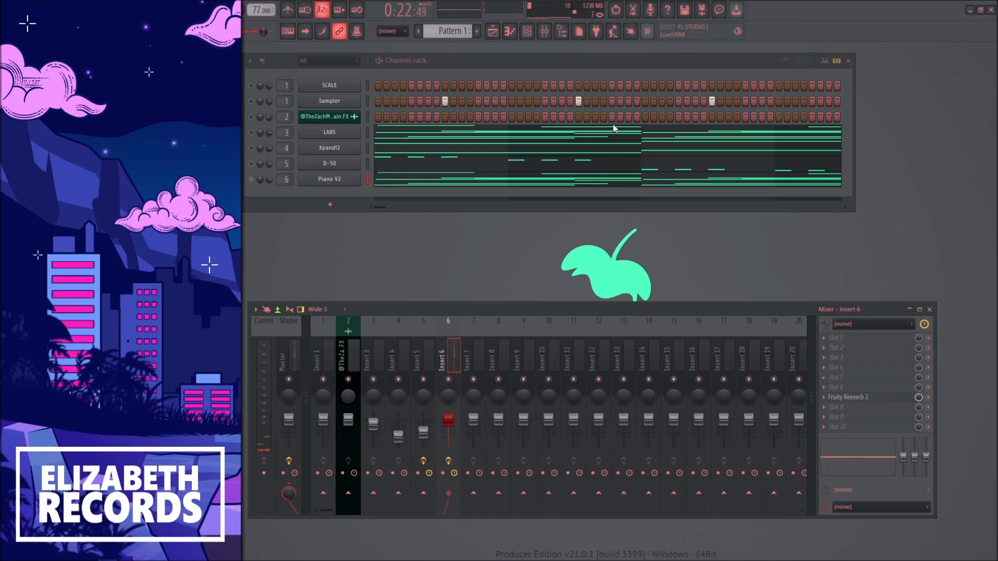
# Add Fruity Compressor in slot 3 of Insert 6 and set its gain to 10.3 dB
pyautogui.click(823, 361)
pyautogui.click(493, 184)
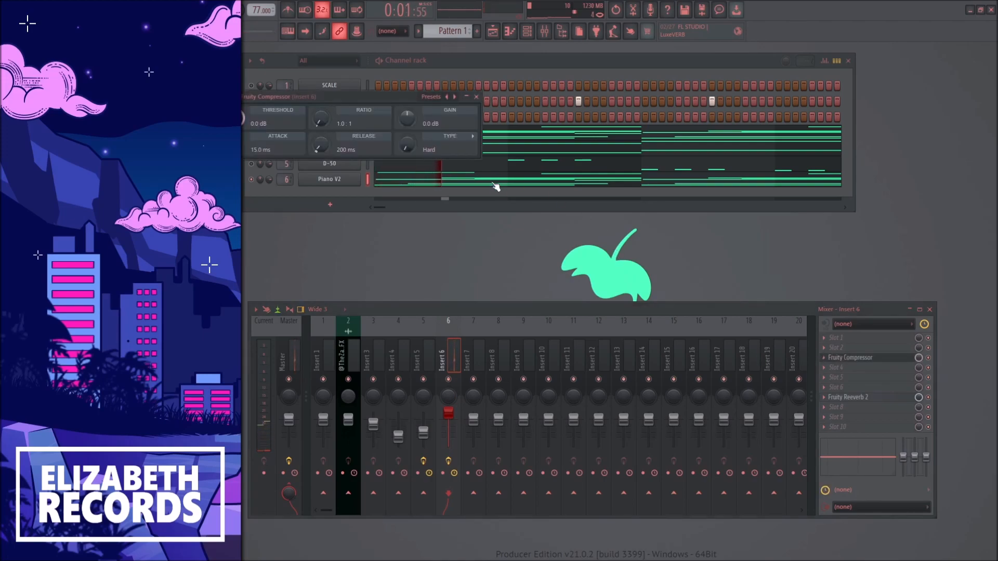
pyautogui.moveTo(411, 122); pyautogui.dragTo(411, 107)
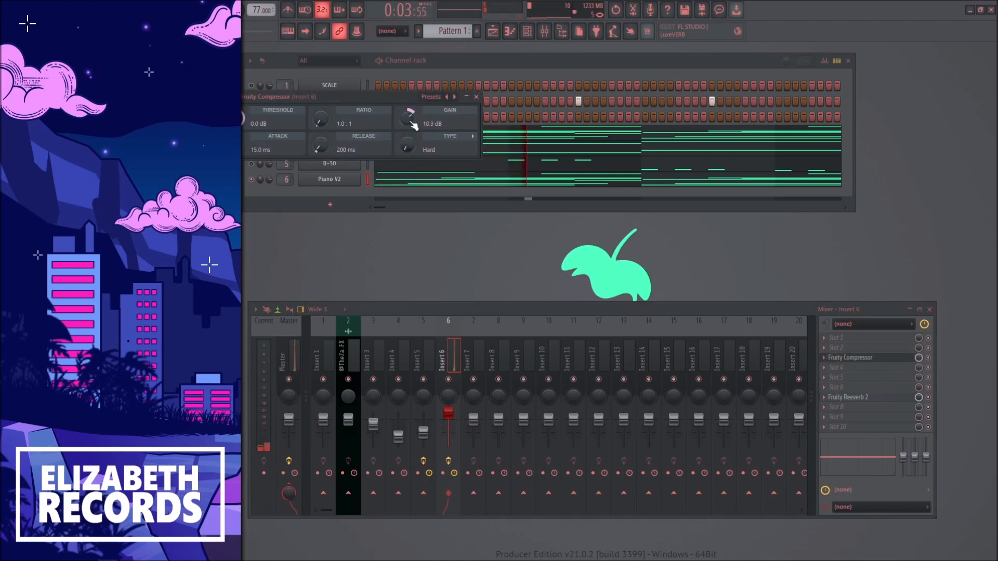
pyautogui.click(477, 97)
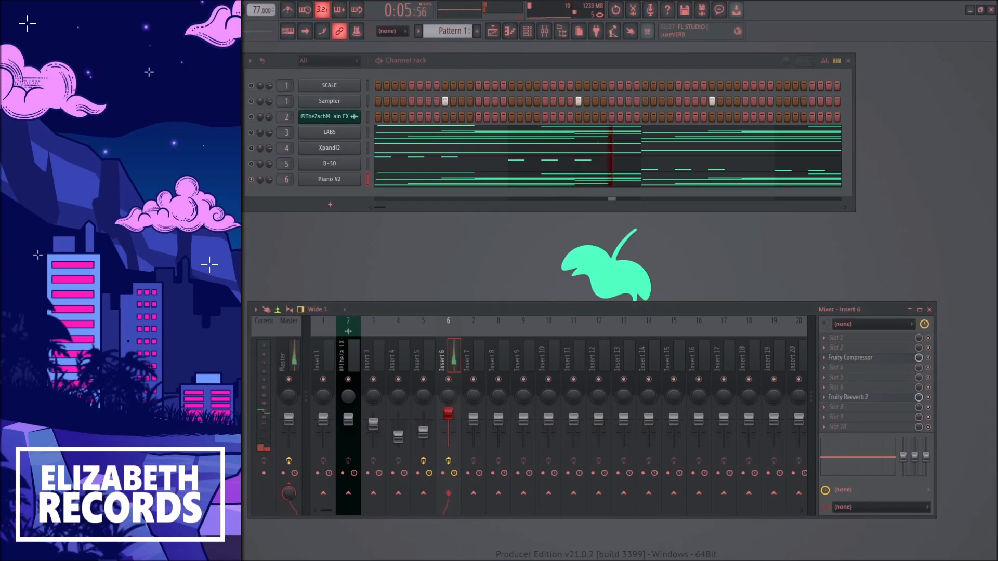
pyautogui.click(848, 358)
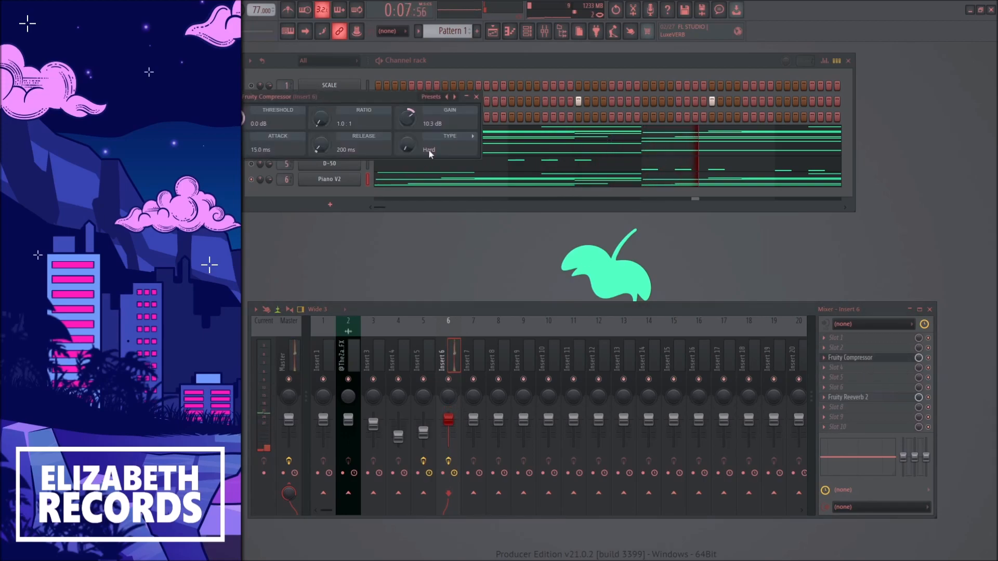
pyautogui.click(476, 96)
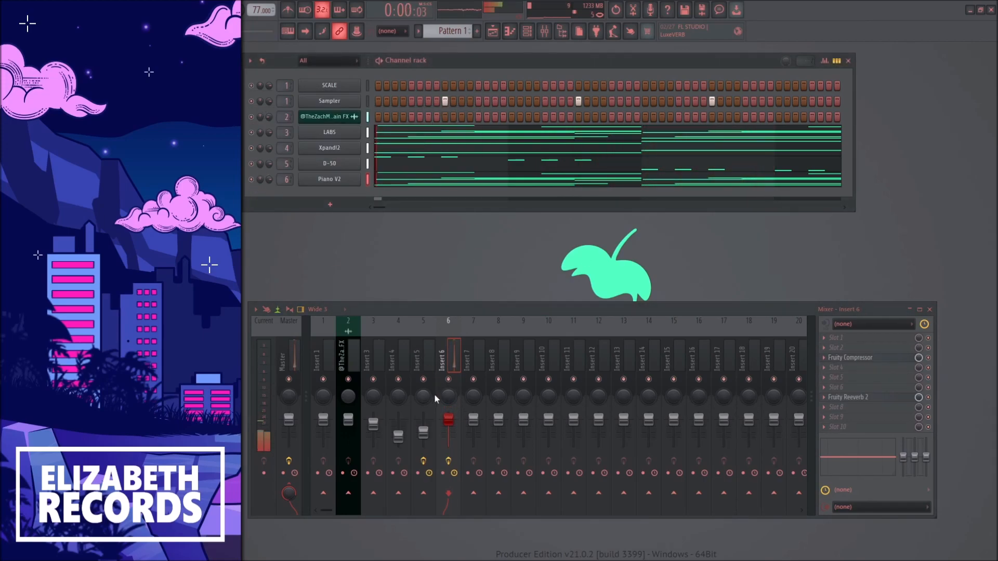
# Lower the D-50 fader on Insert 5 a little more while the full pattern plays
pyautogui.click(423, 435)
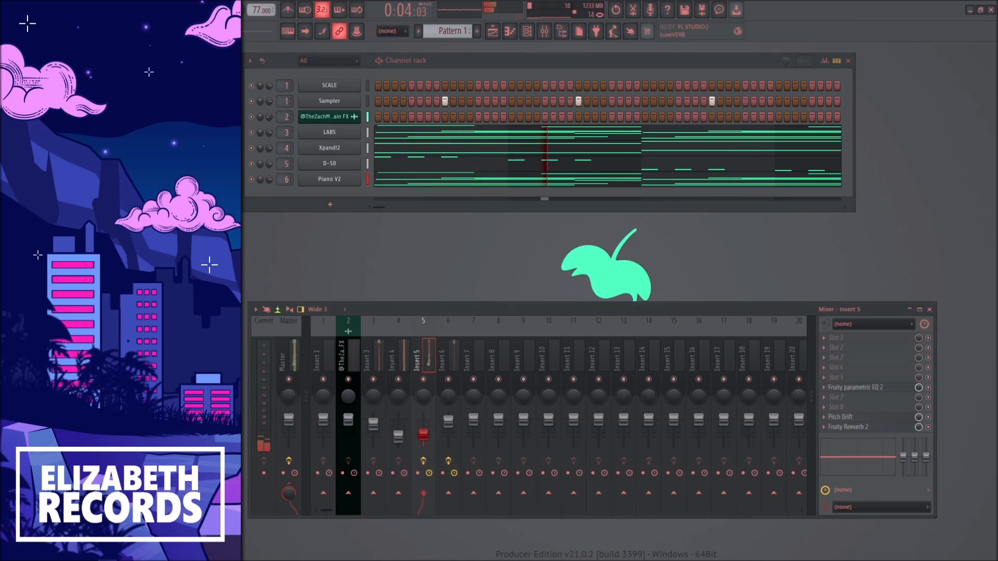
pyautogui.scroll(1, 440, 32)
pyautogui.click(388, 86)
pyautogui.scroll(-5, 385, 213)
pyautogui.press('Escape')
pyautogui.scroll(-1, 452, 34)
# Add the Arcade plugin, route it to mixer Insert 7, and reposition its window
pyautogui.click(333, 203)
pyautogui.click(482, 189)
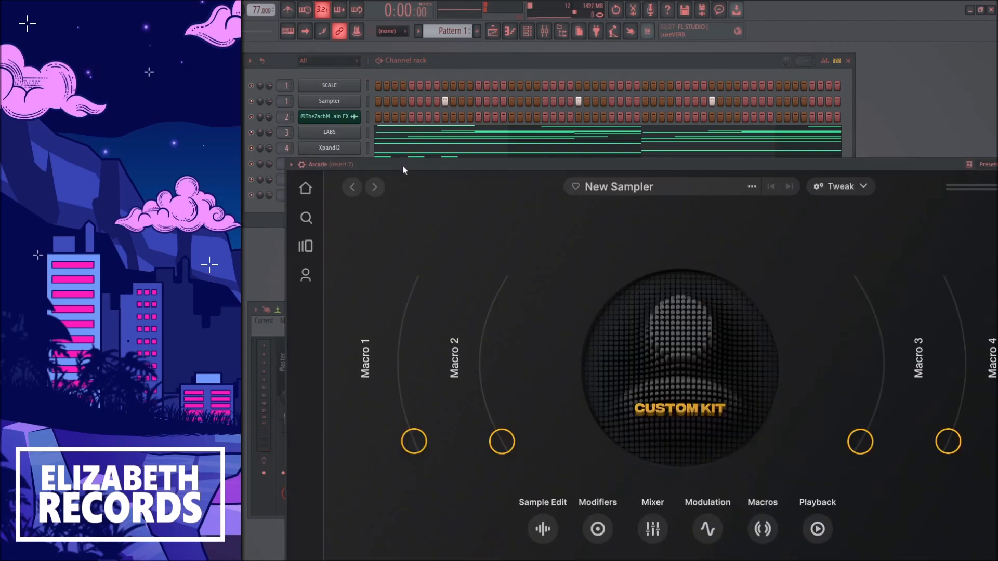
pyautogui.moveTo(403, 165); pyautogui.dragTo(339, 50)
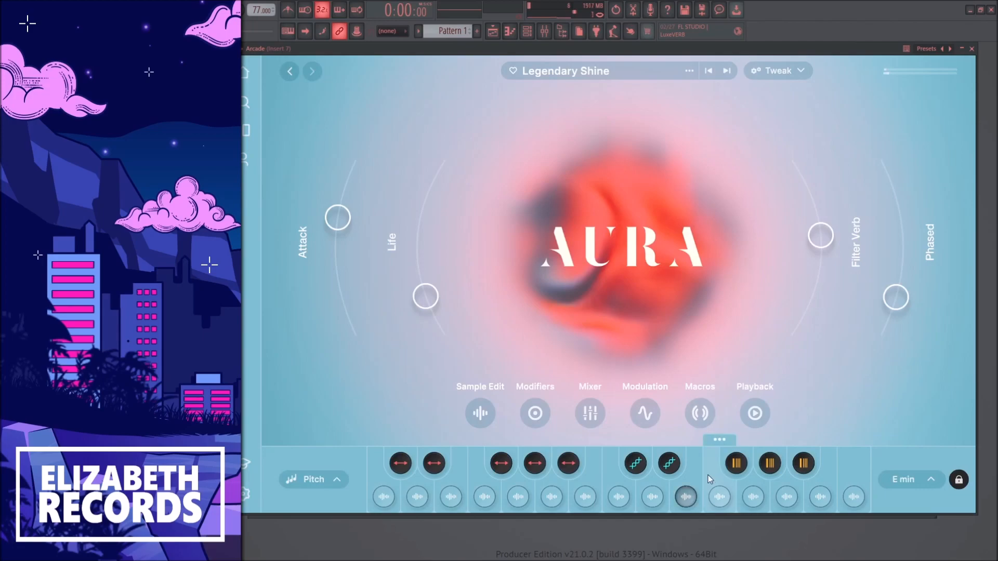
# Audition Arcade kits with a sample key, load the Miss Venus kit and close the plugin window
pyautogui.click(686, 497)
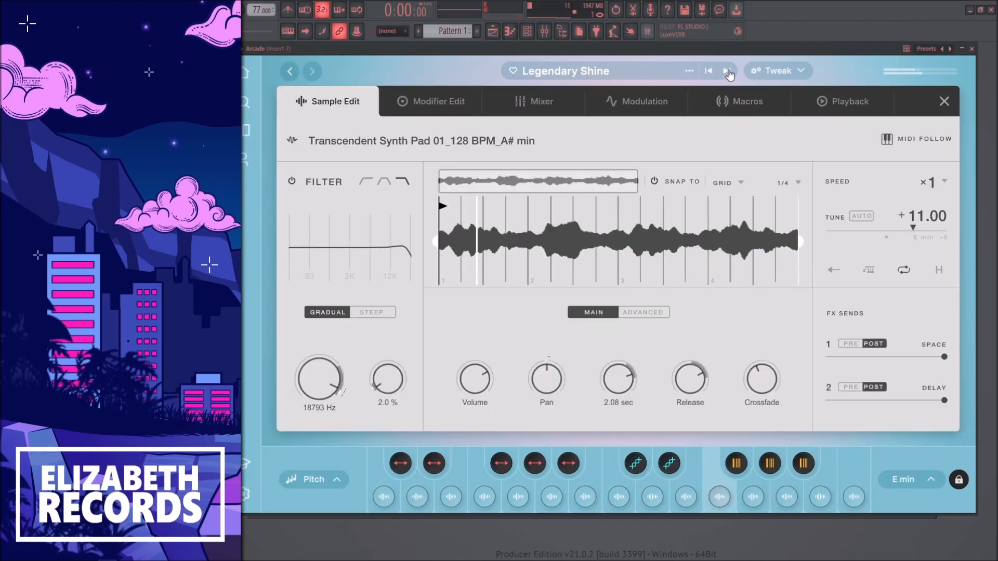
pyautogui.click(728, 71)
pyautogui.click(727, 71)
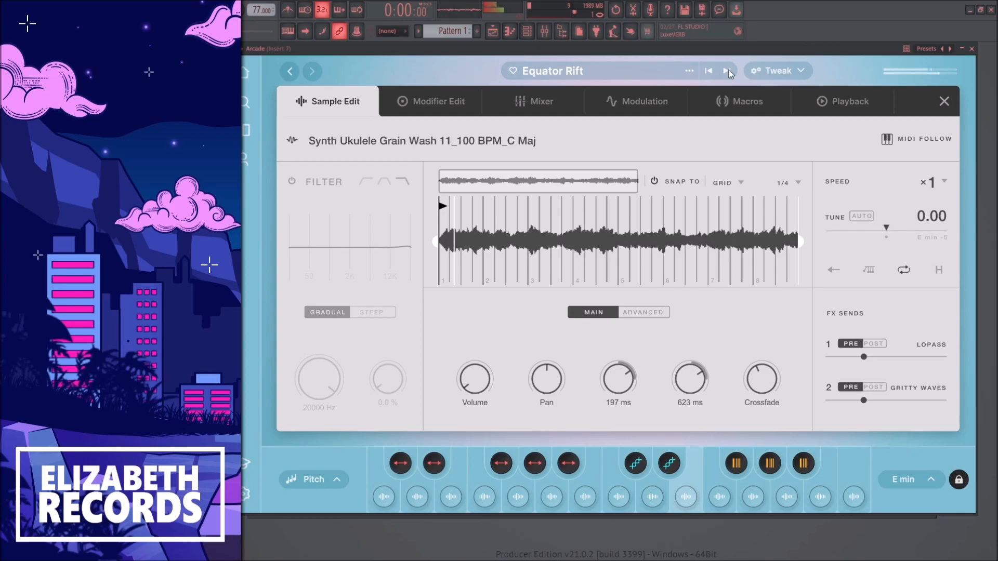
pyautogui.click(728, 71)
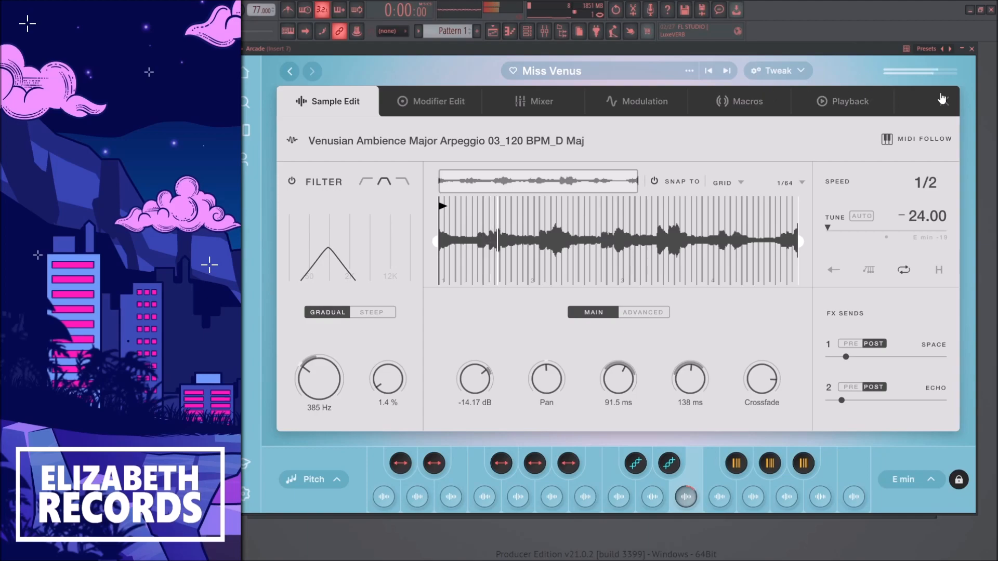
pyautogui.click(945, 101)
pyautogui.click(971, 48)
# In the Arcade channel's piano roll, draw one sustained E5 note from bar 1 across all eight bars
pyautogui.rightClick(337, 196)
pyautogui.click(376, 195)
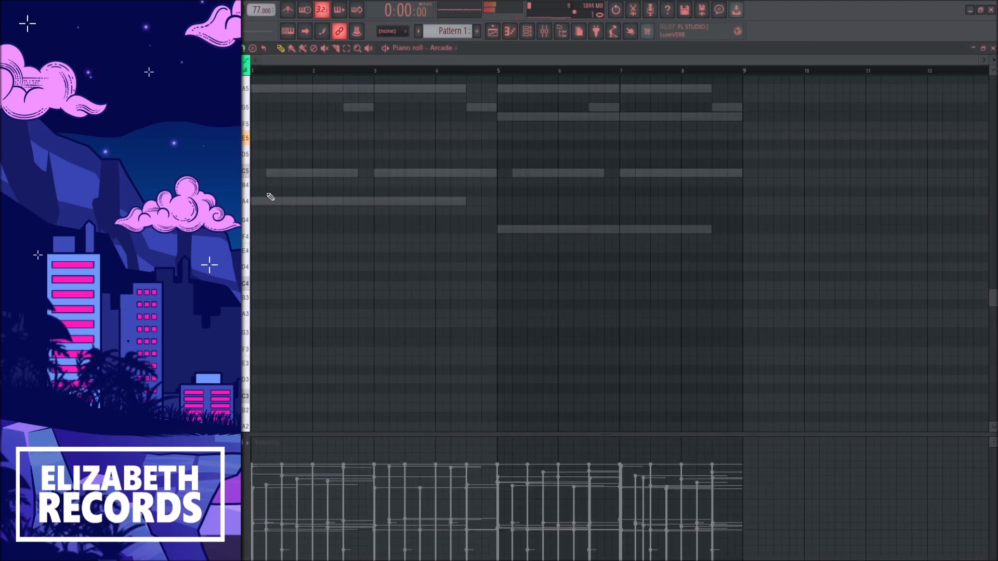
pyautogui.scroll(3, 270, 196)
pyautogui.moveTo(269, 198); pyautogui.dragTo(436, 197)
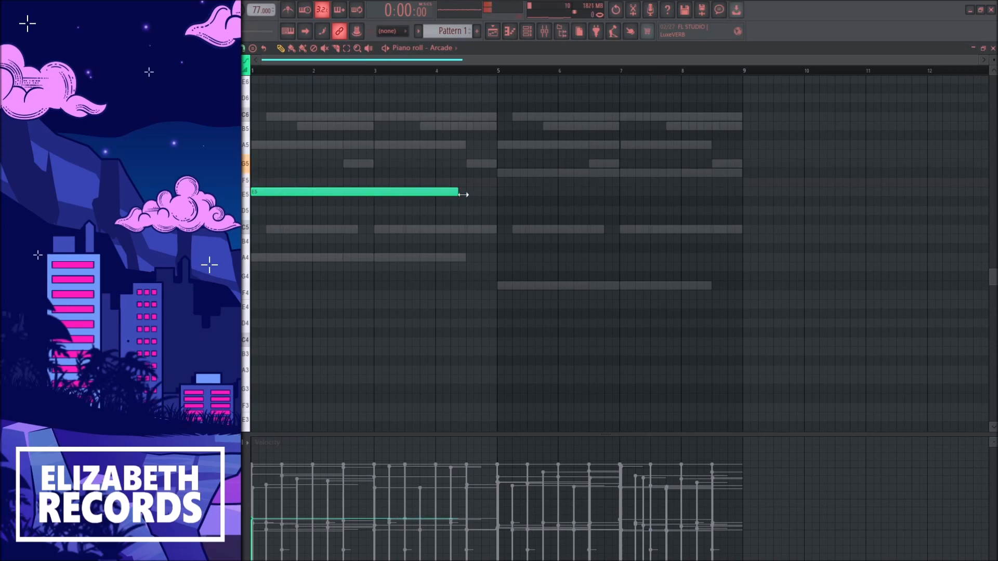
pyautogui.click(501, 197)
pyautogui.press('Escape')
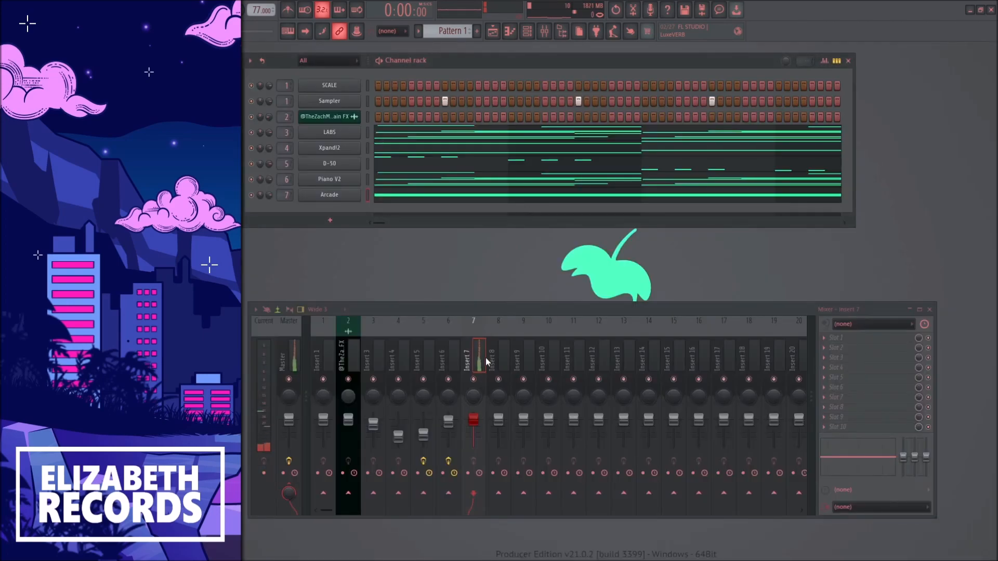
# Play the pattern and lower the Insert 7 fader slightly
pyautogui.click(480, 364)
pyautogui.press('space')
pyautogui.moveTo(474, 420); pyautogui.dragTo(473, 421)
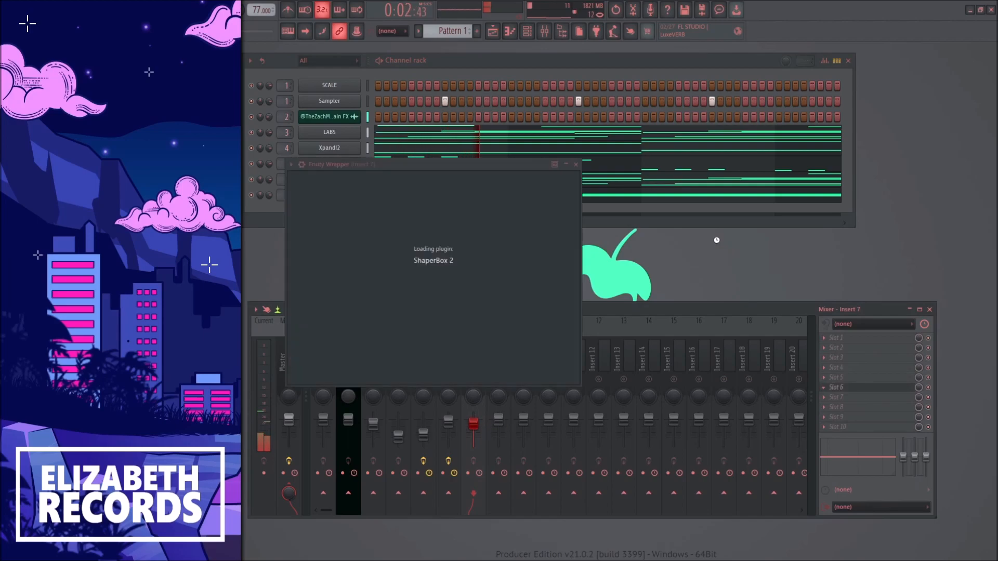
# Set up the volume shaper of ShaperBox 2 in slot 6 of Insert 7 with a falling curve from the Trimming presets
pyautogui.click(671, 304)
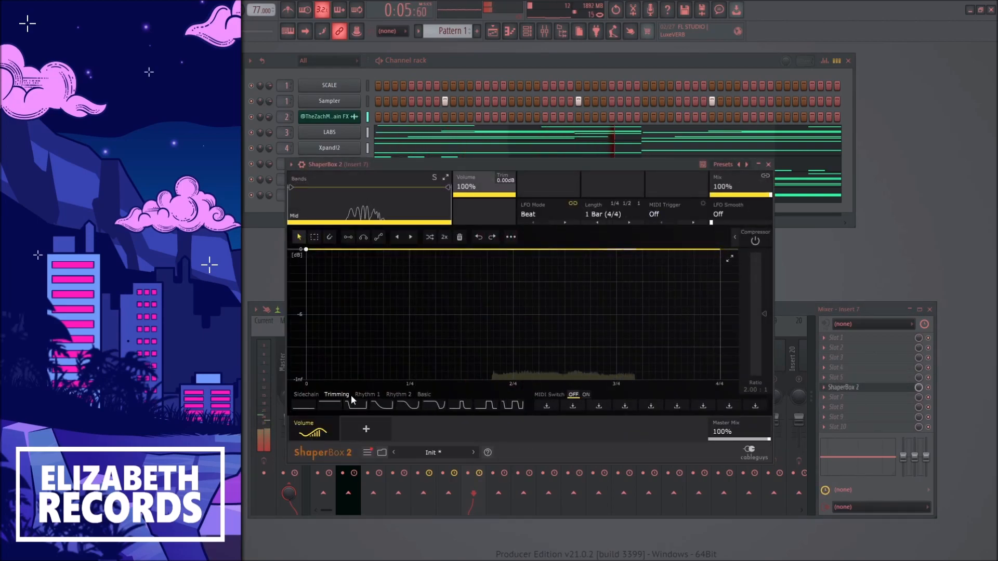
pyautogui.click(337, 394)
pyautogui.click(374, 407)
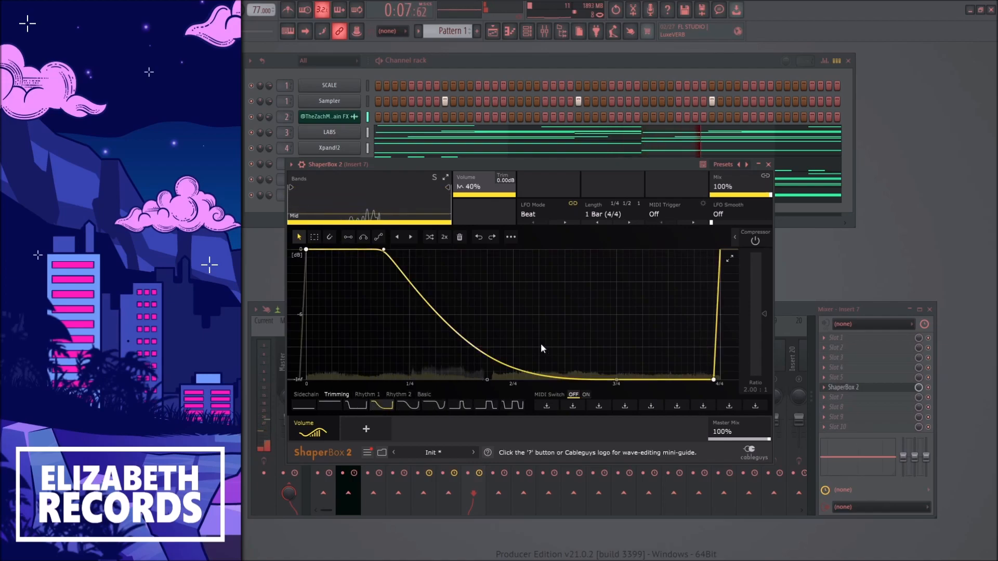
# Set ShaperBox 2's LFO length to 1/4 and its volume mix to 72%, and close the plugin
pyautogui.click(599, 223)
pyautogui.click(599, 223)
pyautogui.click(599, 223)
pyautogui.moveTo(738, 196)
pyautogui.mouseDown()
pyautogui.moveTo(737, 210)
pyautogui.moveTo(741, 193)
pyautogui.mouseUp()
pyautogui.click(598, 223)
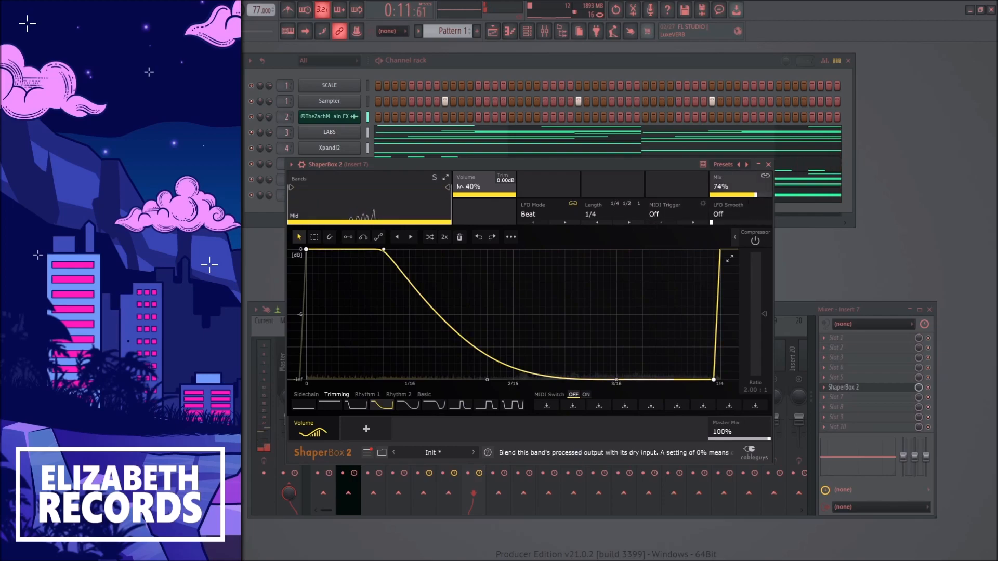
pyautogui.click(769, 164)
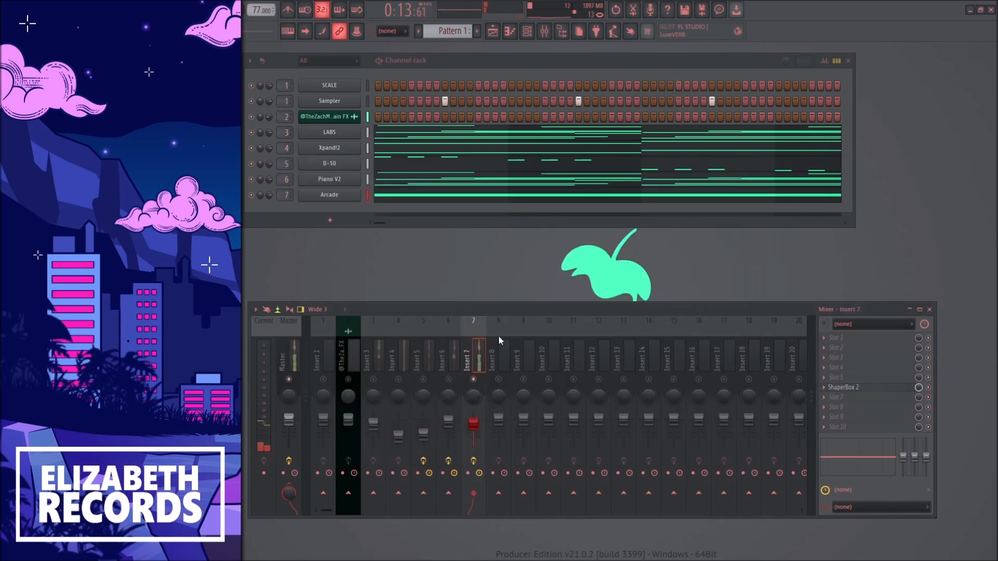
# Raise the Insert 7 fader slightly, reopen ShaperBox 2 to adjust its volume curve, and close it
pyautogui.moveTo(475, 415); pyautogui.dragTo(475, 421)
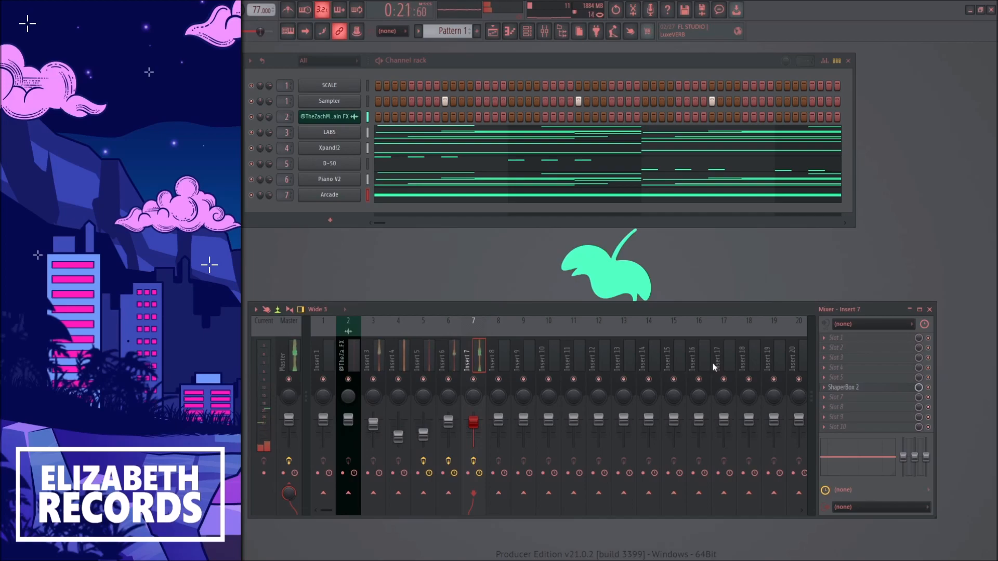
pyautogui.click(850, 390)
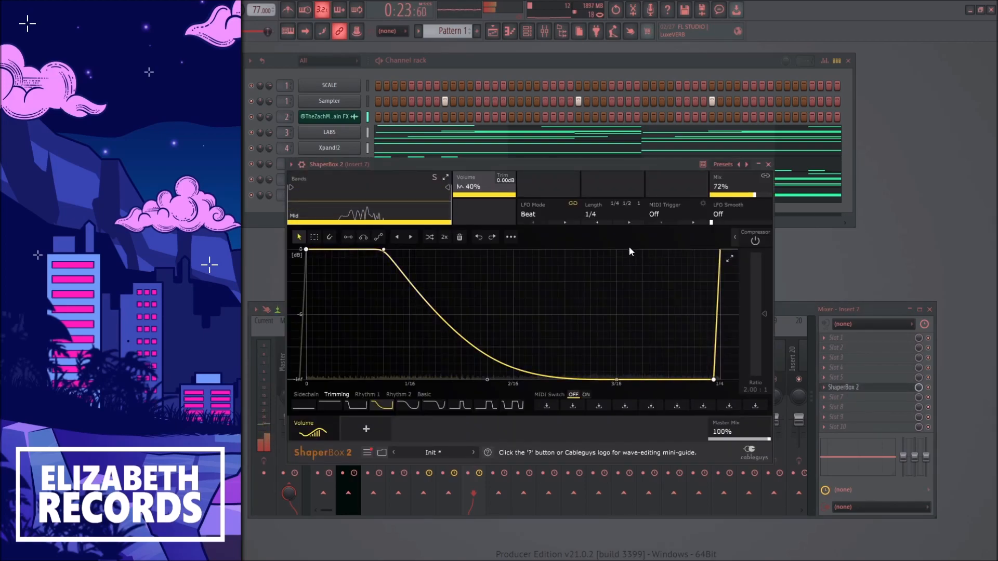
pyautogui.moveTo(469, 336); pyautogui.dragTo(469, 284)
pyautogui.press('Escape')
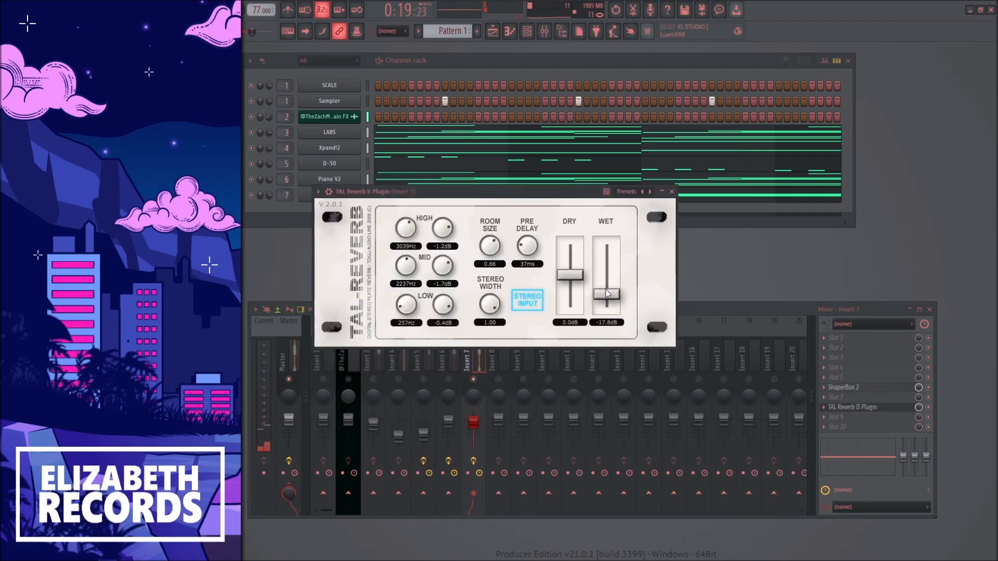
# Set the wet level of TAL Reverb II in slot 8 to -11.9 dB and lower the Insert 7 fader slightly
pyautogui.moveTo(605, 290); pyautogui.dragTo(607, 285)
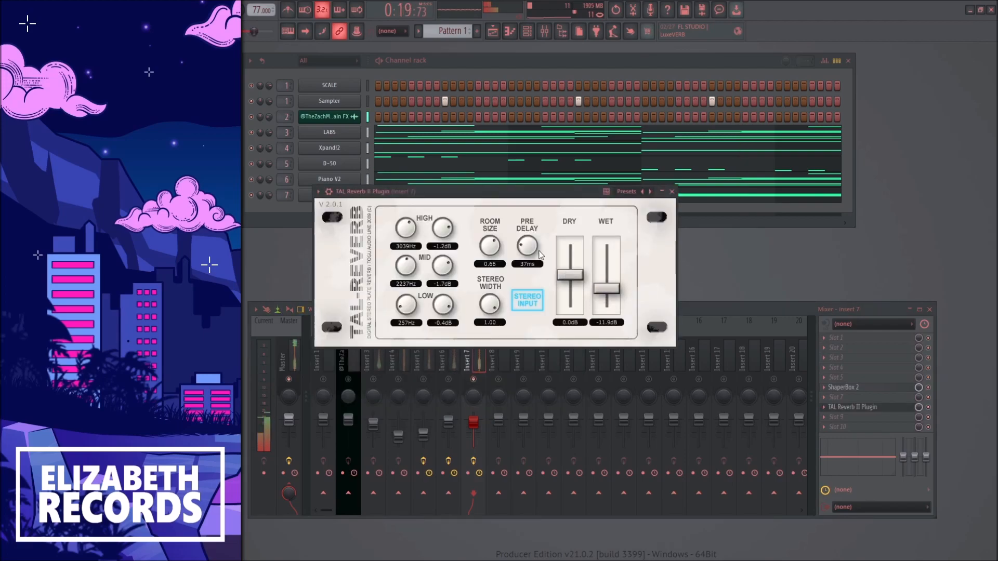
pyautogui.press('Escape')
pyautogui.moveTo(475, 420); pyautogui.dragTo(475, 424)
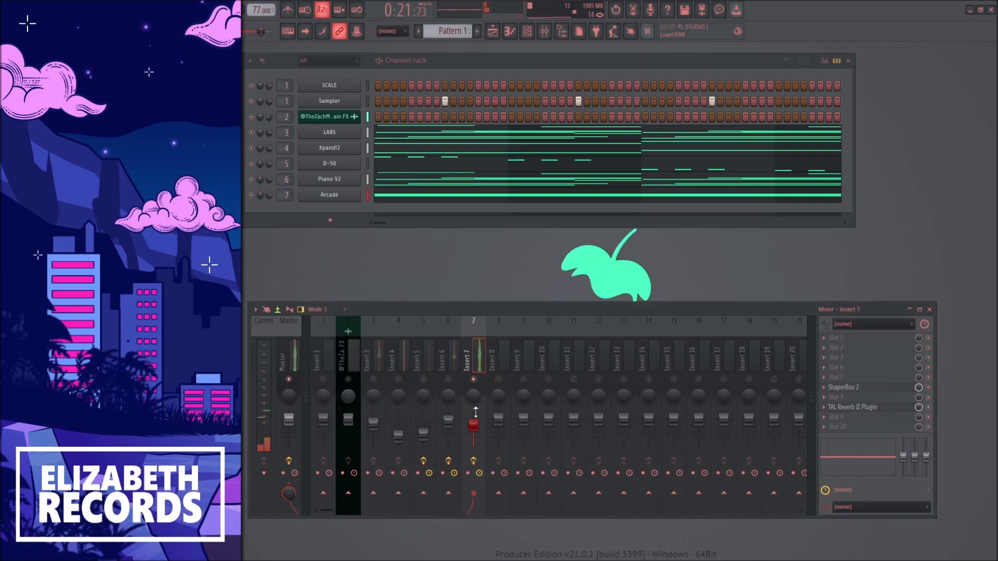
# Open the Playlist, split Pattern 1 by channel and delete the unneeded clips
pyautogui.click(492, 32)
pyautogui.rightClick(454, 34)
pyautogui.click(544, 183)
pyautogui.moveTo(545, 127); pyautogui.dragTo(438, 79)
pyautogui.press('Delete')
# Arrange the instrument patterns on tracks 1 to 5 and the Cruise Rain FX clips on track 7 through bar 8
pyautogui.moveTo(562, 148); pyautogui.dragTo(422, 156)
pyautogui.rightClick(411, 139)
pyautogui.moveTo(418, 139); pyautogui.dragTo(415, 239)
pyautogui.keyDown('ctrl'); pyautogui.click(415, 224); pyautogui.keyUp('ctrl')
pyautogui.click(225, 68)
pyautogui.click(248, 101)
pyautogui.click(261, 180)
pyautogui.click(234, 101)
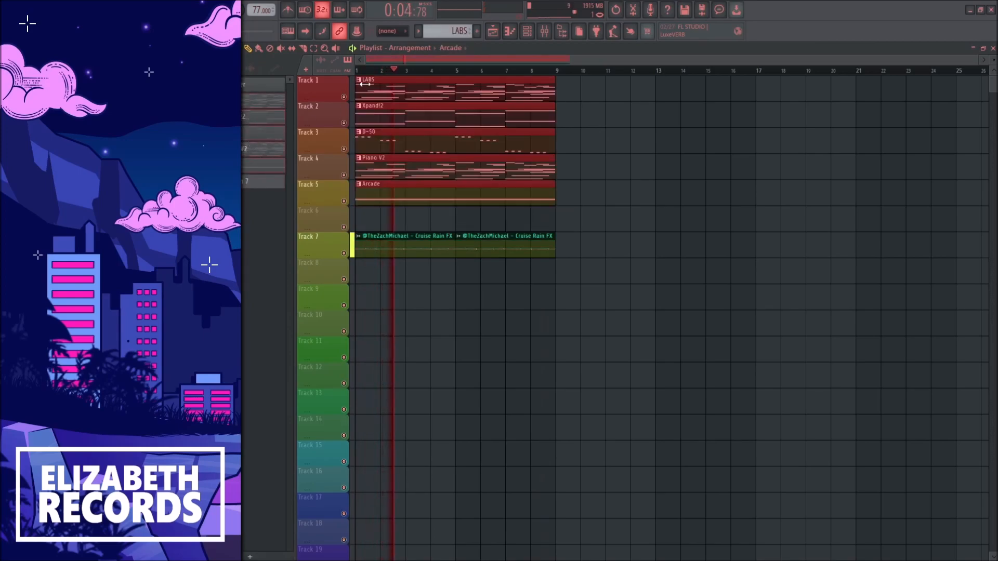
pyautogui.press('space')
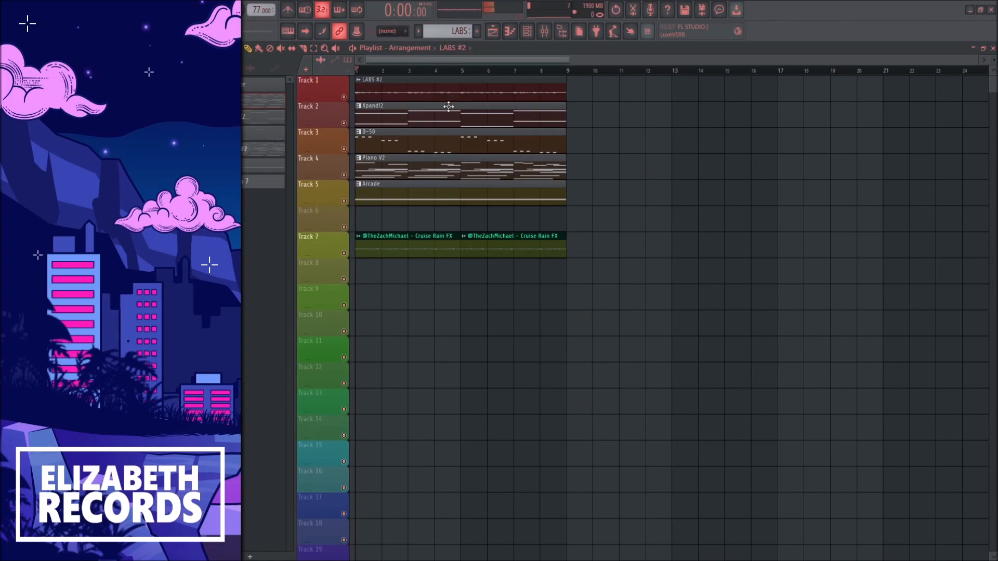
# Consolidate the LABS, Xpand!2, D-50, Piano V2 and Arcade pattern clips into audio clips on their tracks
pyautogui.click(449, 105)
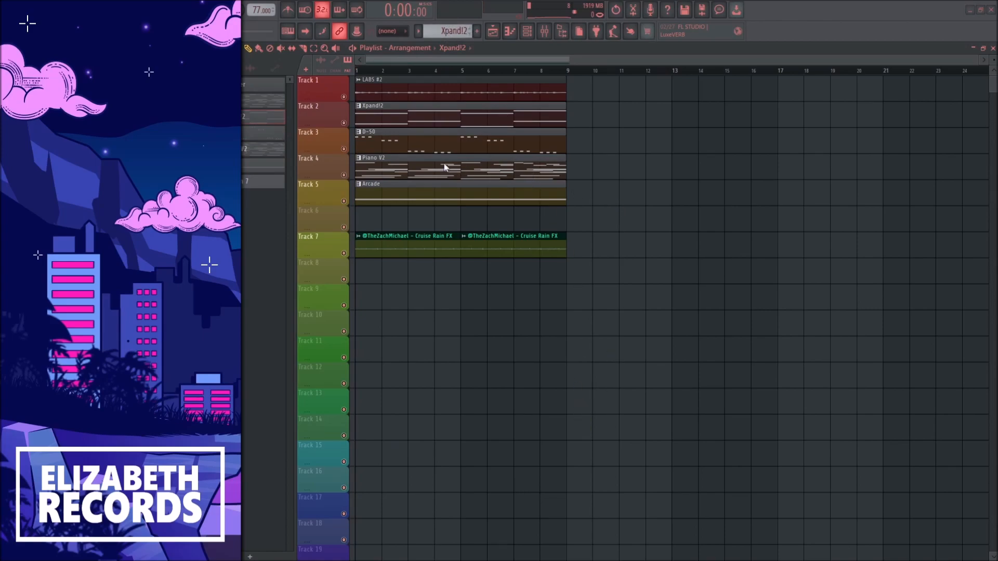
pyautogui.click(384, 141)
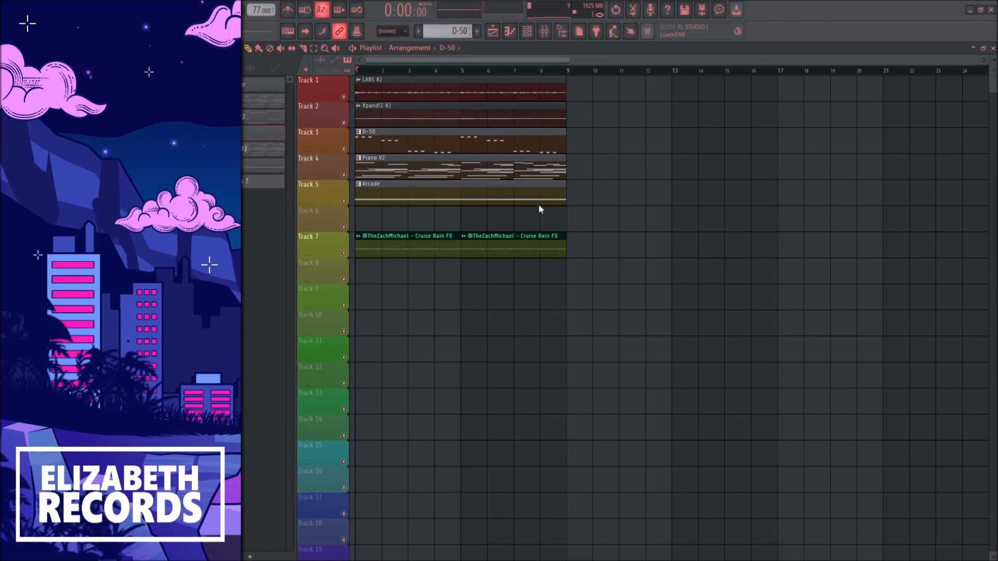
pyautogui.click(402, 162)
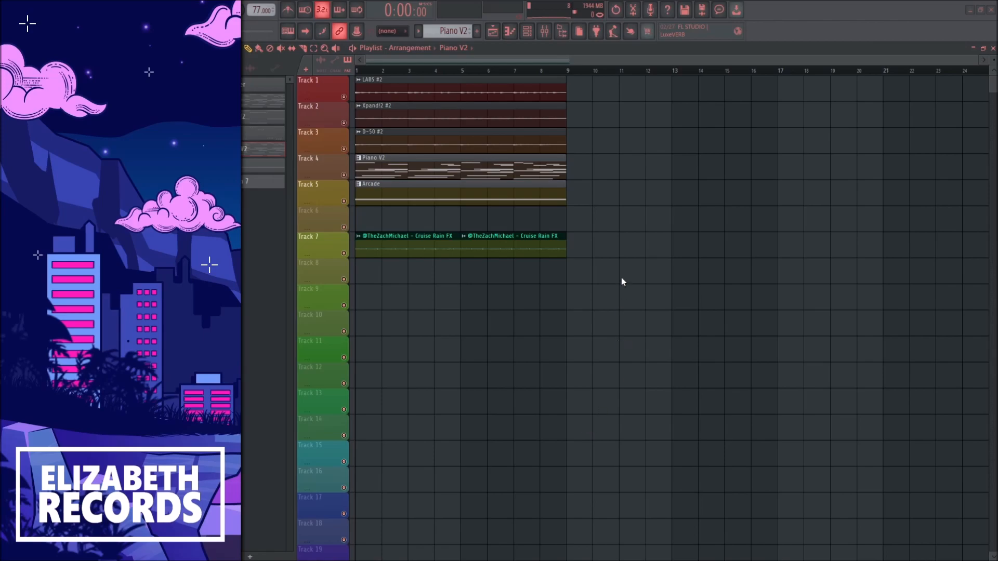
pyautogui.click(393, 185)
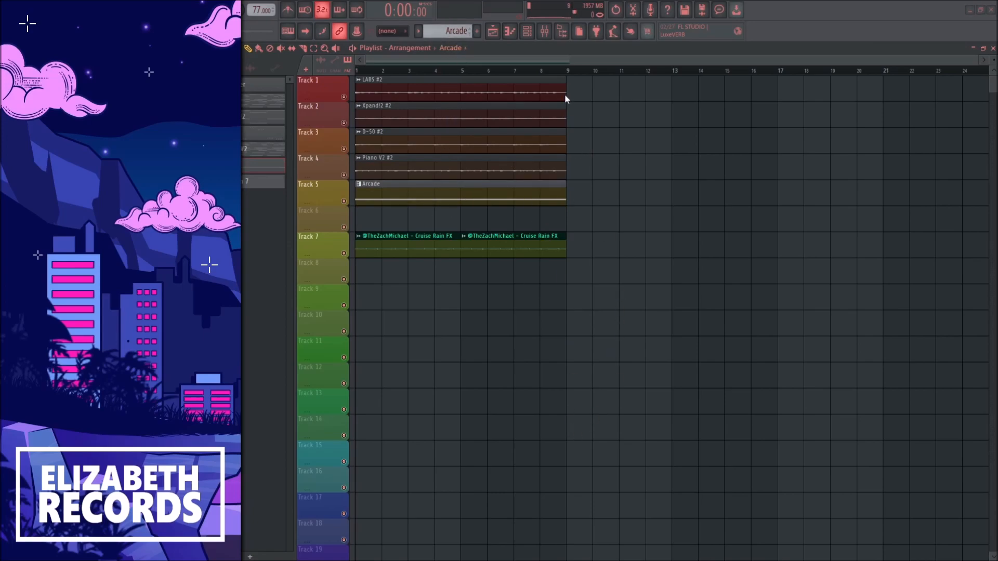
# Select bars 1 to 8 on all tracks and duplicate the section repeatedly to fill the Playlist up to bar 105
pyautogui.moveTo(568, 69); pyautogui.dragTo(354, 78)
pyautogui.hotkey('ctrl', 'b')
pyautogui.hotkey('ctrl', 'b')
pyautogui.hotkey('ctrl', 'b')
pyautogui.hotkey('ctrl', 'b')
pyautogui.hotkey('ctrl', 'b')
pyautogui.hotkey('ctrl', 'b')
pyautogui.hotkey('ctrl', 'b')
pyautogui.hotkey('ctrl', 'b')
pyautogui.hotkey('ctrl', 'b')
pyautogui.hotkey('ctrl', 'b')
pyautogui.hotkey('ctrl', 'b')
pyautogui.hotkey('ctrl', 'b')
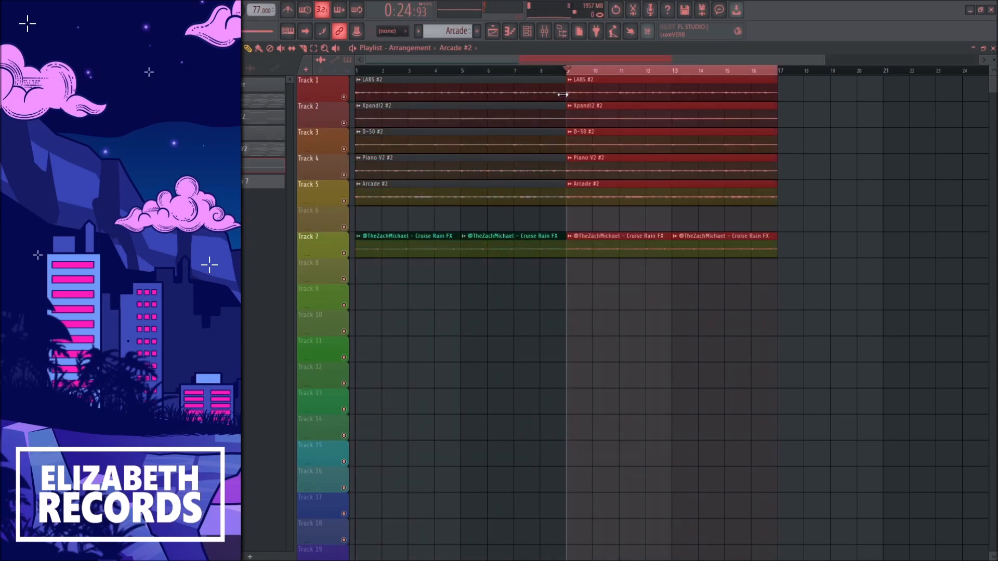
pyautogui.keyDown('ctrl'); pyautogui.click(684, 73); pyautogui.keyUp('ctrl')
pyautogui.scroll(-9, 686, 77)
pyautogui.moveTo(671, 72); pyautogui.dragTo(353, 78)
pyautogui.scroll(3, 321, 153)
pyautogui.scroll(3, 320, 153)
# Play the arrangement and delete the D-50 and Arcade clips from bars 9 to 16
pyautogui.press('space')
pyautogui.rightClick(501, 189)
pyautogui.scroll(-5, 499, 188)
pyautogui.rightClick(434, 141)
# Delete the Xpand!2 and Arcade clips from bars 17 to 24 and the Xpand!2 and D-50 clips from bars 25 to 32
pyautogui.click(410, 73)
pyautogui.scroll(-1, 425, 120)
pyautogui.rightClick(476, 114)
pyautogui.rightClick(485, 179)
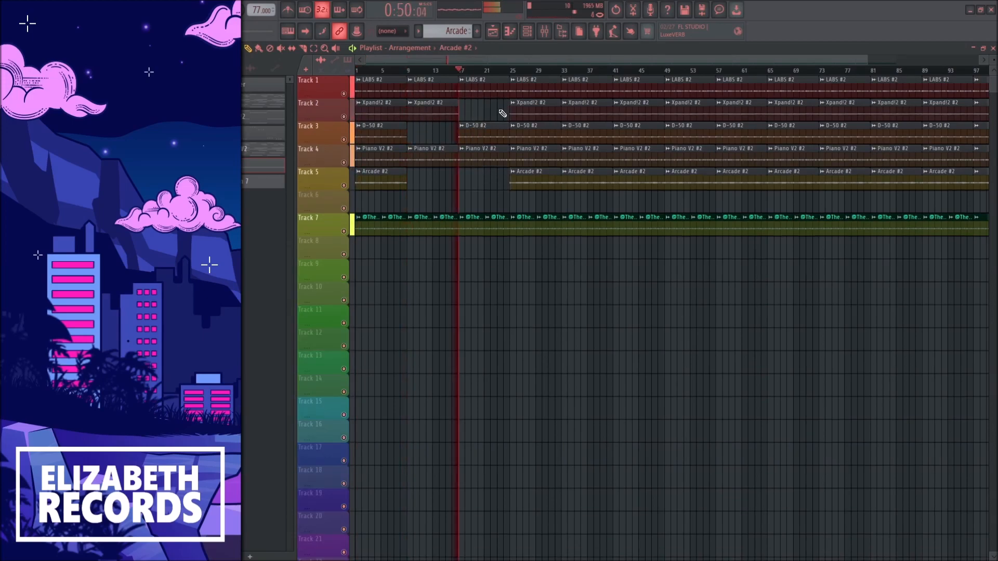
pyautogui.rightClick(515, 110)
pyautogui.rightClick(515, 134)
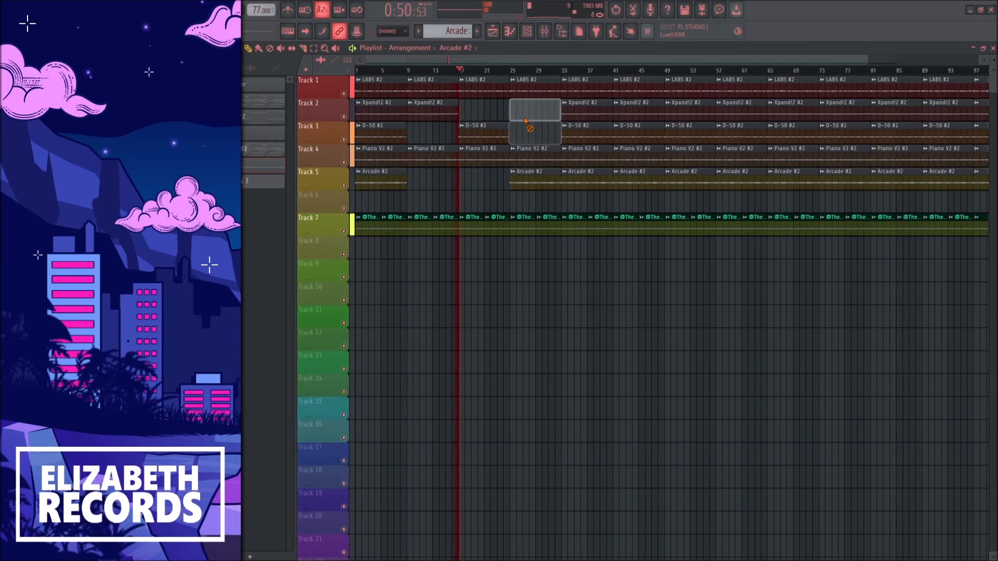
# Audition the section from bar 25 and delete the Piano V2 and D-50 clips from bars 33 to 40
pyautogui.click(512, 71)
pyautogui.rightClick(581, 157)
pyautogui.rightClick(581, 136)
pyautogui.click(564, 71)
pyautogui.scroll(-1, 590, 147)
pyautogui.scroll(3, 581, 136)
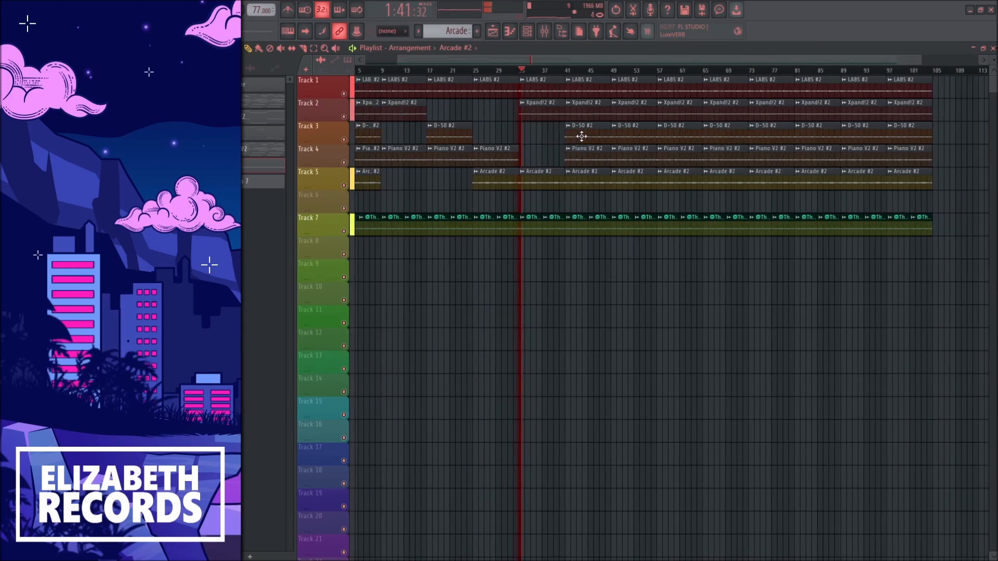
# Delete the Xpand!2, Piano V2 and Arcade clips from bars 41 to 48 and play from bar 41
pyautogui.rightClick(581, 112)
pyautogui.rightClick(581, 156)
pyautogui.rightClick(582, 178)
pyautogui.scroll(-3, 581, 171)
pyautogui.click(570, 72)
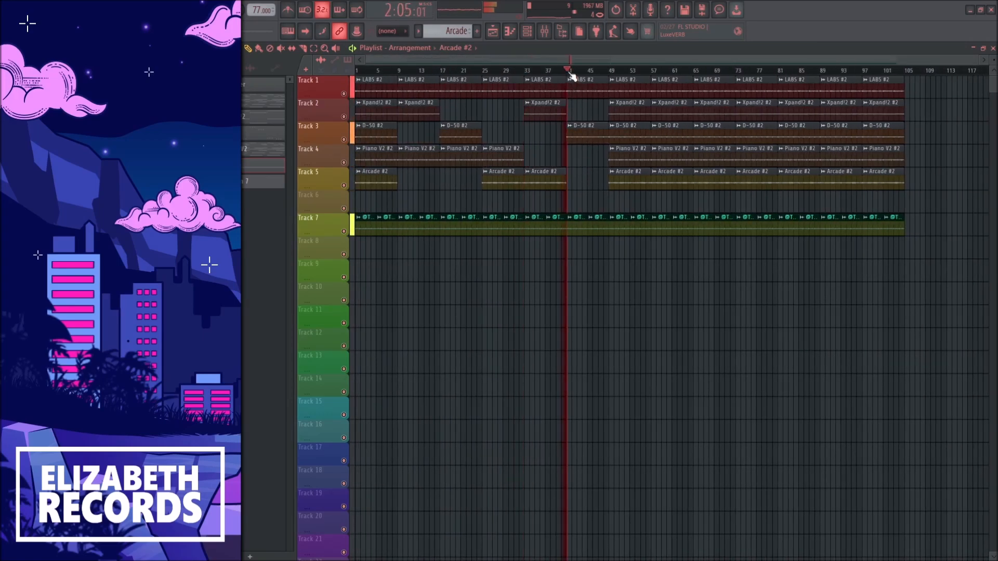
# Delete the Xpand!2, D-50 and Arcade clips from bars 49 to 56 and play from bar 49
pyautogui.rightClick(633, 133)
pyautogui.rightClick(633, 113)
pyautogui.rightClick(631, 178)
pyautogui.click(614, 72)
# Shift the remaining full-layer clips to start at bar 59 and duplicate part of them to lengthen the block
pyautogui.moveTo(913, 257); pyautogui.dragTo(791, 59)
pyautogui.keyDown('ctrl'); pyautogui.click(657, 99); pyautogui.keyUp('ctrl')
pyautogui.scroll(3, 658, 99)
pyautogui.click(662, 72)
pyautogui.moveTo(696, 72); pyautogui.dragTo(853, 78)
pyautogui.hotkey('ctrl', 'b')
pyautogui.doubleClick(853, 73)
# From bar 59 on, delete all clips except one eight-bar section per track, staggered from LABS down to the rain FX
pyautogui.scroll(-3, 910, 207)
pyautogui.moveTo(950, 258); pyautogui.dragTo(623, 79)
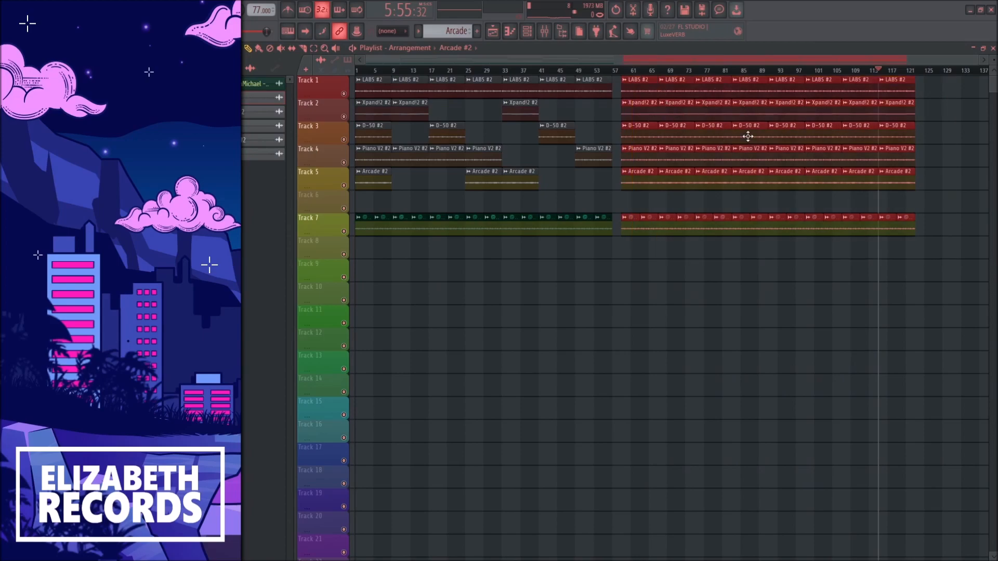
pyautogui.scroll(3, 608, 104)
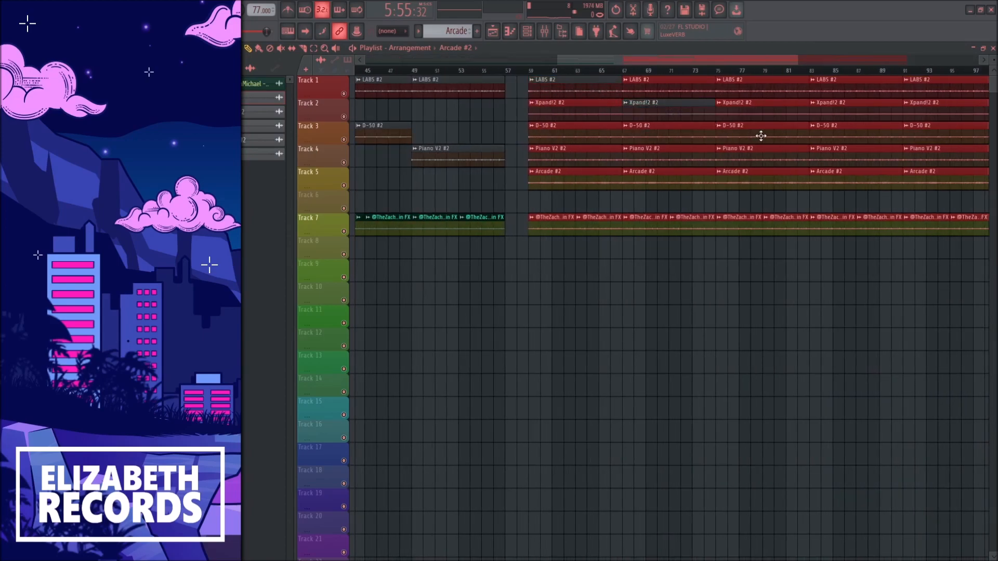
pyautogui.keyDown('ctrl'); pyautogui.keyDown('shift'); pyautogui.click(928, 180); pyautogui.keyUp('shift'); pyautogui.keyUp('ctrl')
pyautogui.moveTo(722, 60); pyautogui.dragTo(769, 61)
pyautogui.moveTo(887, 225); pyautogui.dragTo(930, 233)
pyautogui.scroll(-1, 879, 286)
pyautogui.scroll(-3, 863, 301)
pyautogui.scroll(-1, 821, 303)
pyautogui.press('Delete')
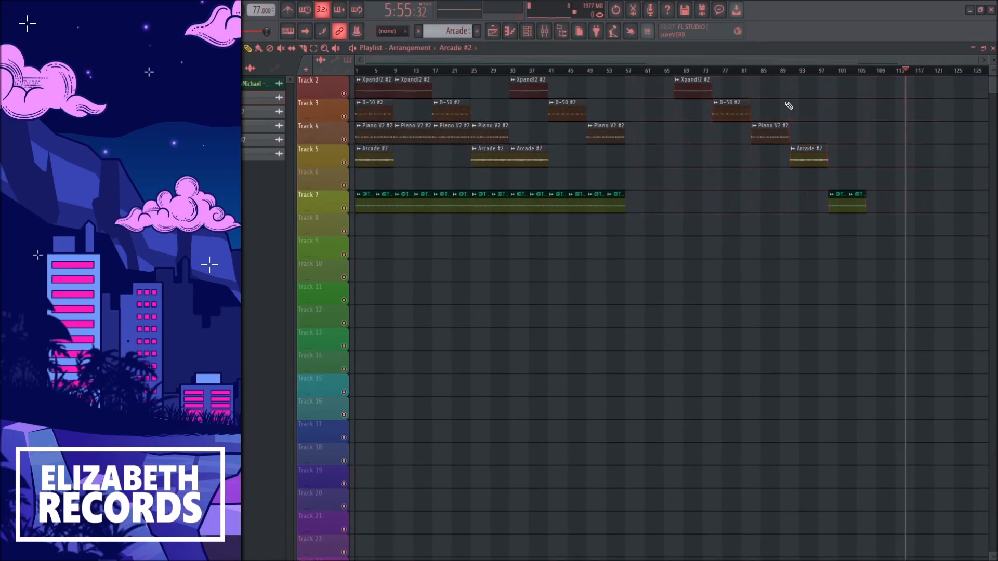
# Play the finished arrangement from bar 1
pyautogui.scroll(3, 669, 136)
pyautogui.scroll(1, 666, 134)
pyautogui.scroll(-3, 666, 134)
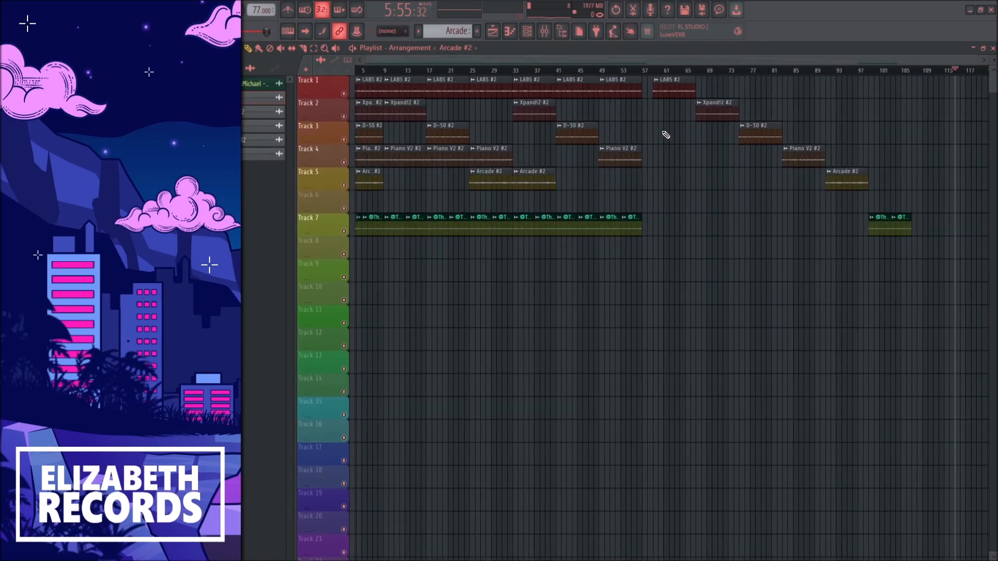
pyautogui.click(357, 71)
pyautogui.press('space')
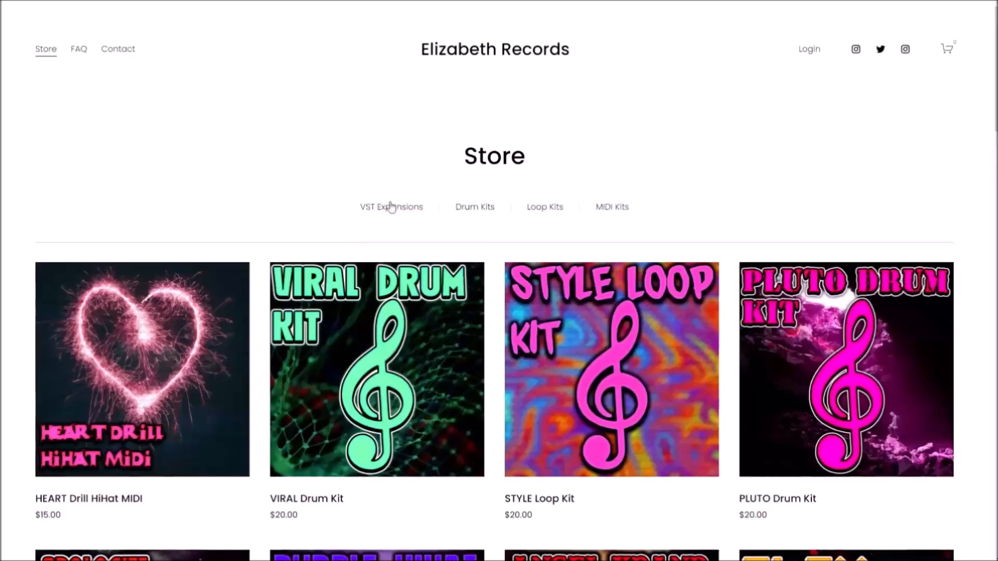
# Switch to the Elizabeth Records web store and view its VST Expansions, Drum Kits, Loop Kits and MIDI Kits categories
pyautogui.click(392, 207)
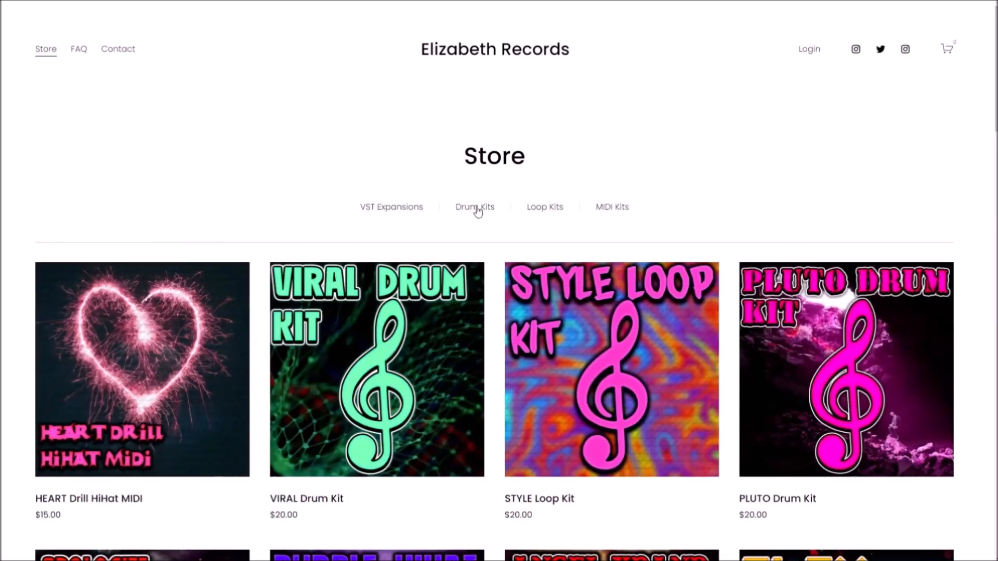
pyautogui.click(477, 208)
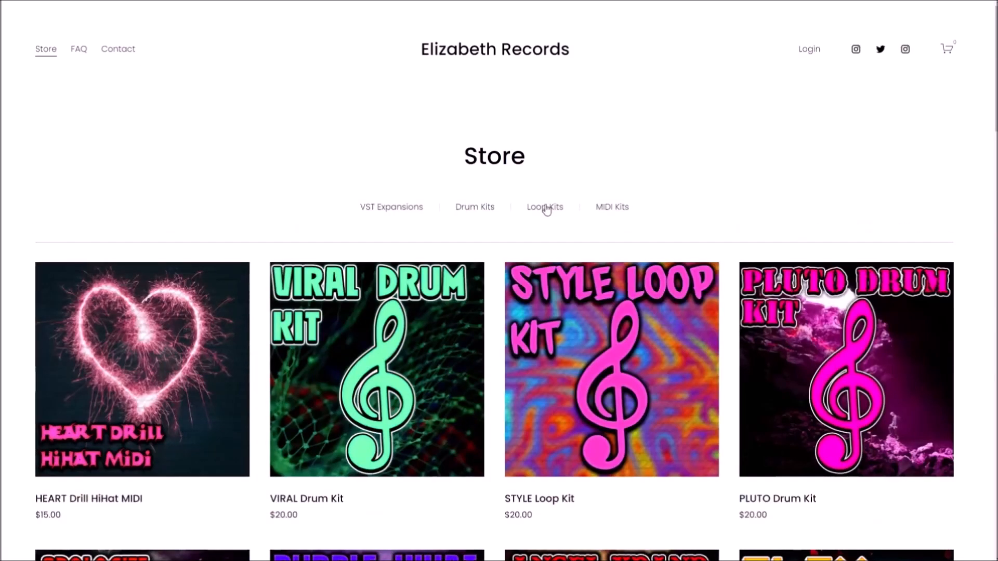
pyautogui.click(546, 206)
pyautogui.click(613, 207)
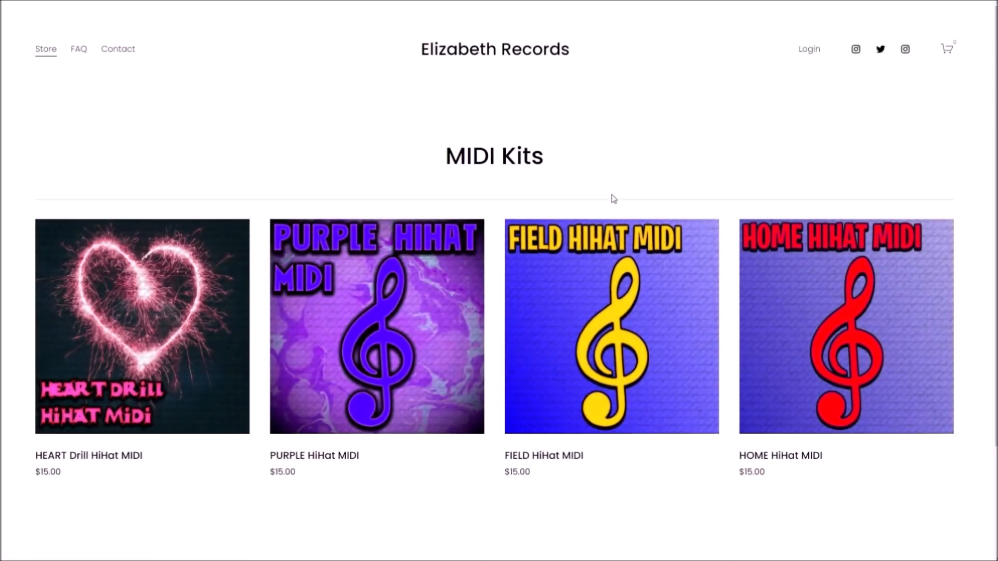